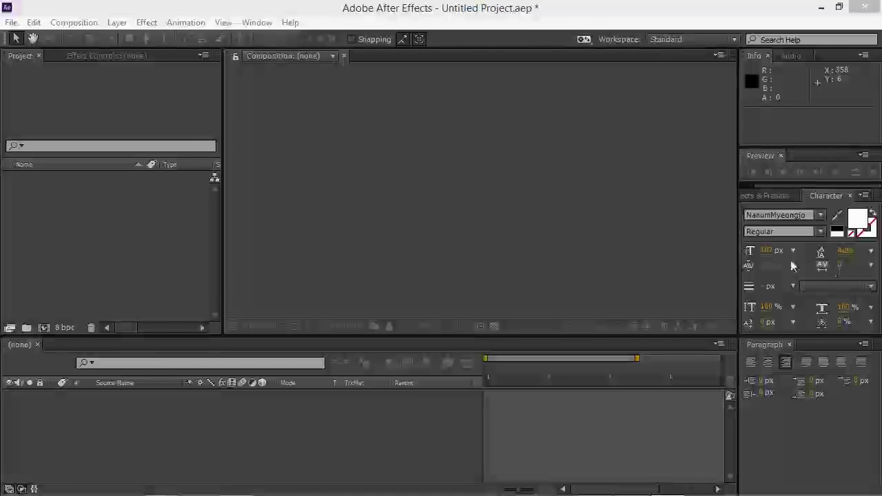
- Import 01_snowyday.mp4 from the 01_WhatisAE folder into the project
{"action": "double_click", "coordinate": [63, 218]}
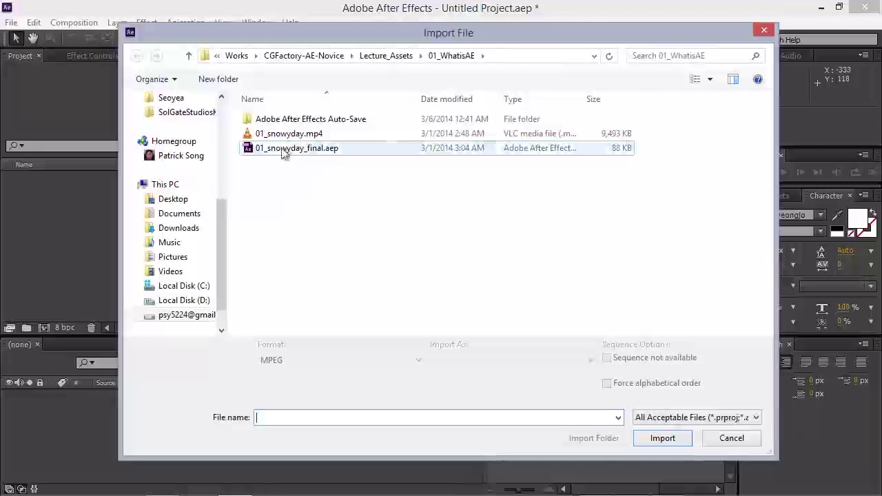
{"action": "left_click", "coordinate": [730, 439]}
{"action": "left_click", "coordinate": [11, 23]}
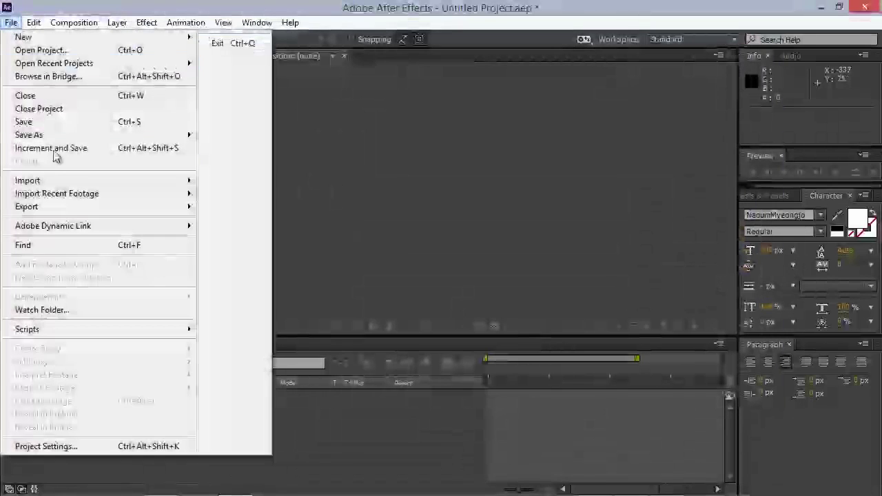
{"action": "mouse_move", "coordinate": [172, 181]}
{"action": "left_click", "coordinate": [233, 183]}
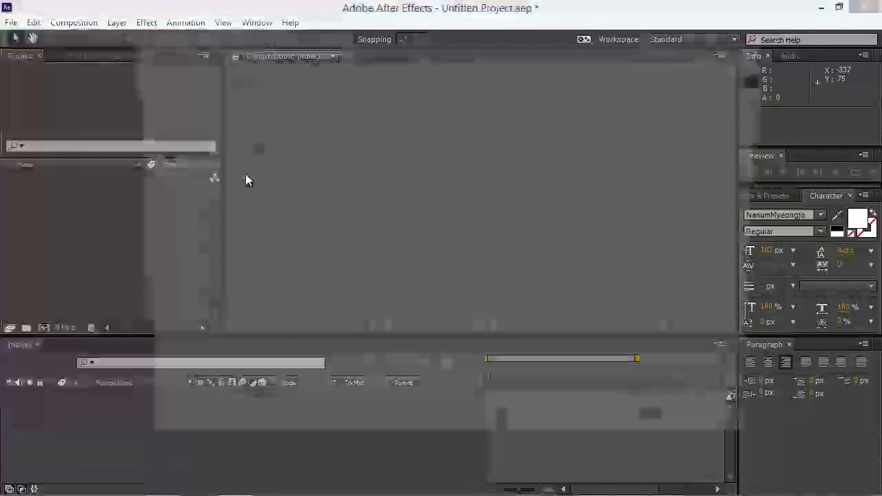
{"action": "left_click", "coordinate": [289, 138]}
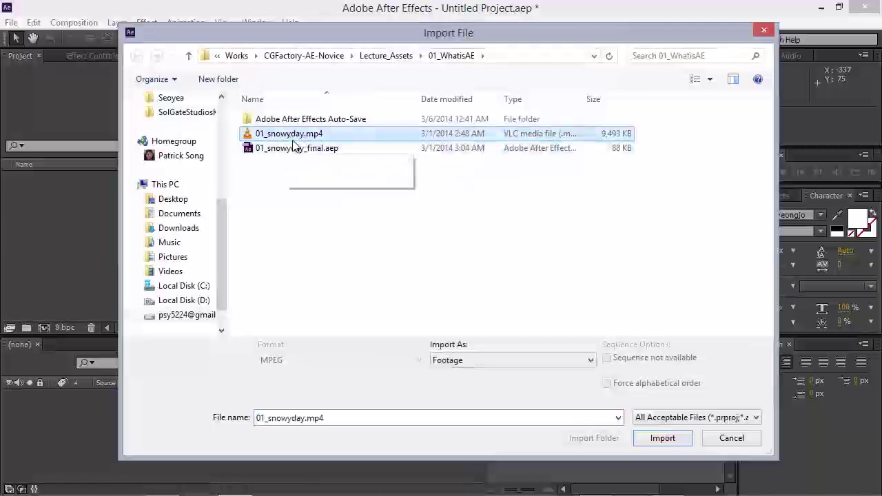
{"action": "left_click", "coordinate": [648, 440]}
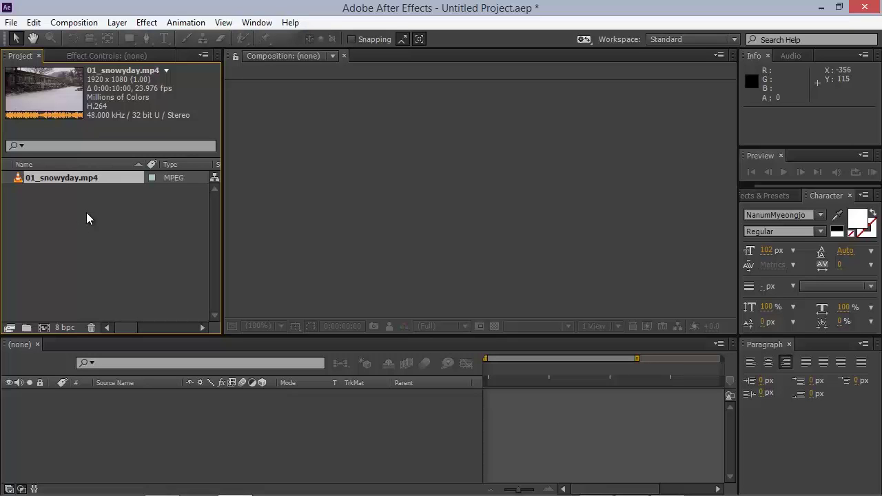
{"action": "left_click", "coordinate": [88, 23]}
- Create Comp 1 at 1920x1080, 23.976 fps with a 0:00:10:00 duration
{"action": "left_click", "coordinate": [88, 36]}
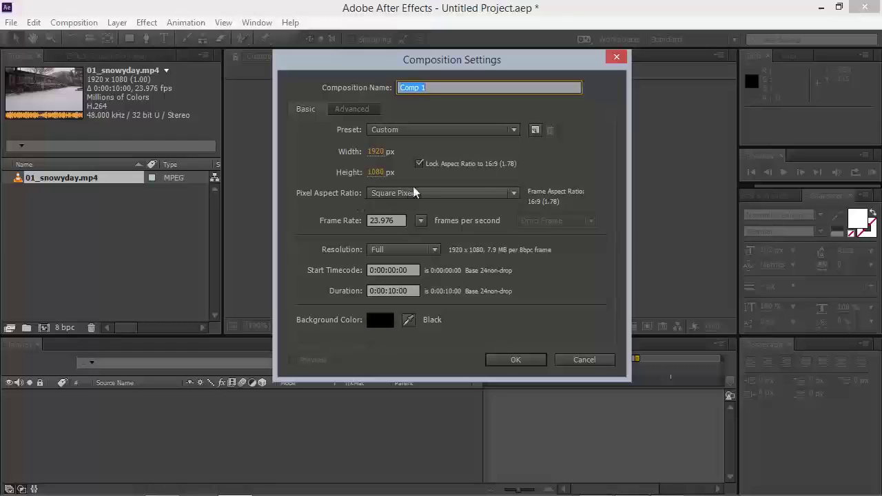
{"action": "left_click", "coordinate": [389, 221]}
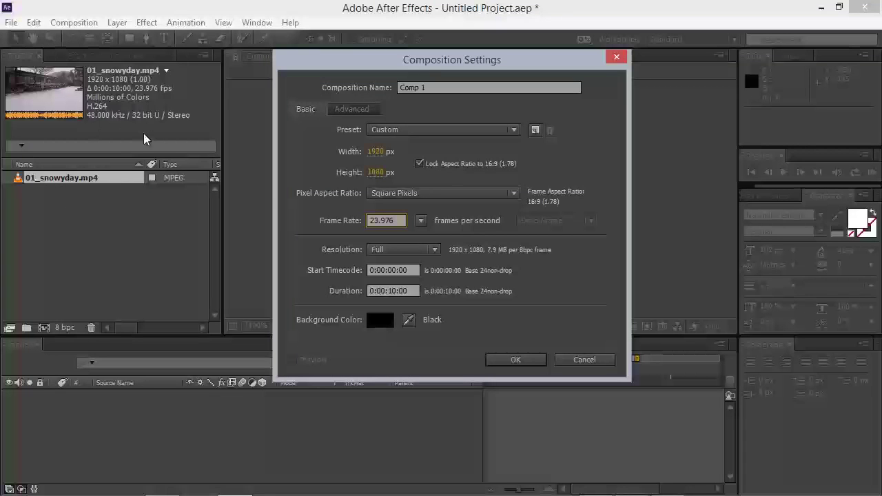
{"action": "left_click", "coordinate": [392, 288]}
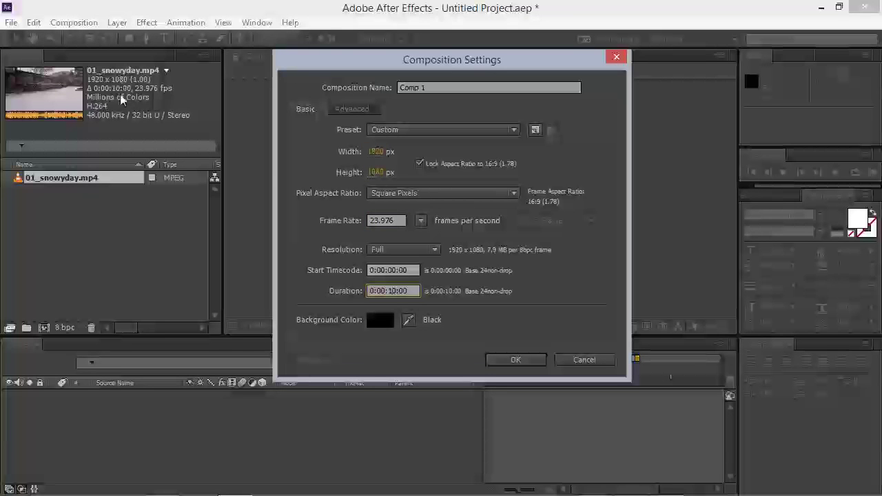
{"action": "left_click", "coordinate": [505, 360]}
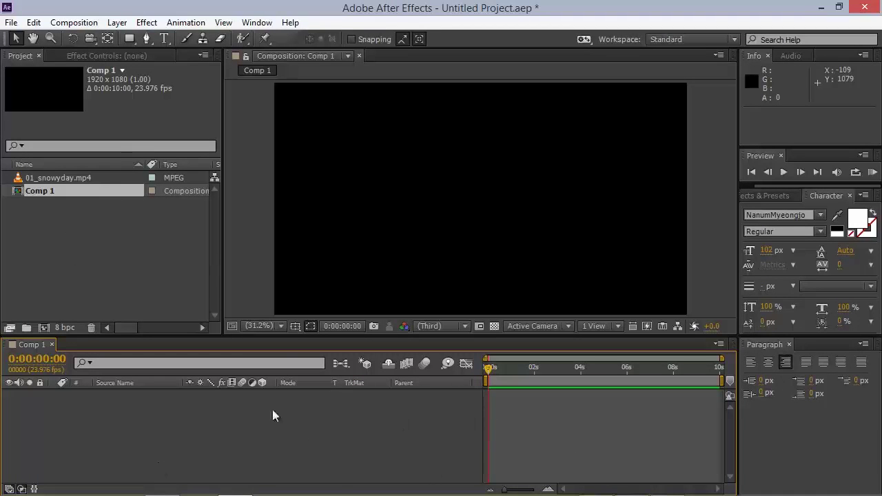
- Place 01_snowyday.mp4 in Comp 1 as layer 1, then preview and scrub through it
{"action": "left_click", "coordinate": [21, 490]}
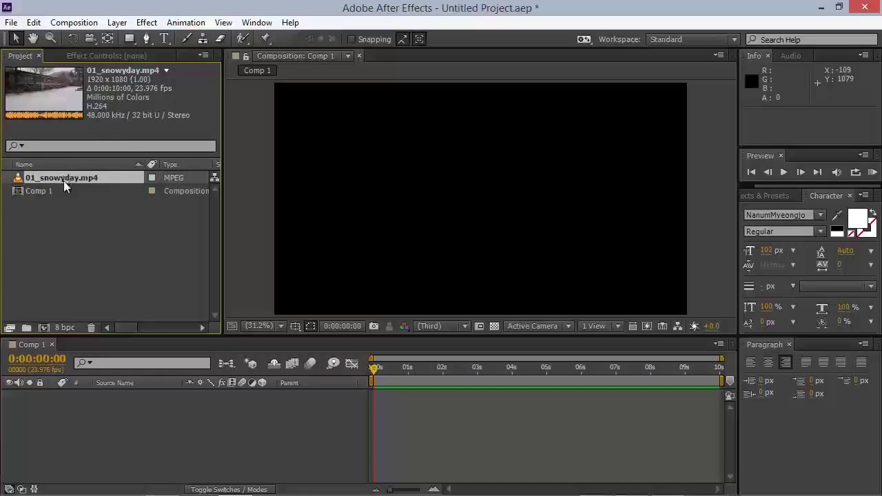
{"action": "left_click_drag", "start_coordinate": [60, 177], "coordinate": [103, 420]}
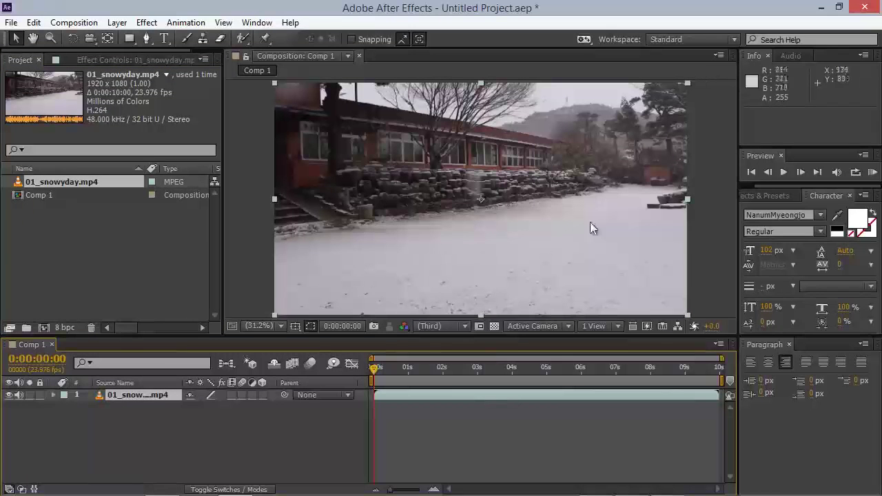
{"action": "key", "text": "space"}
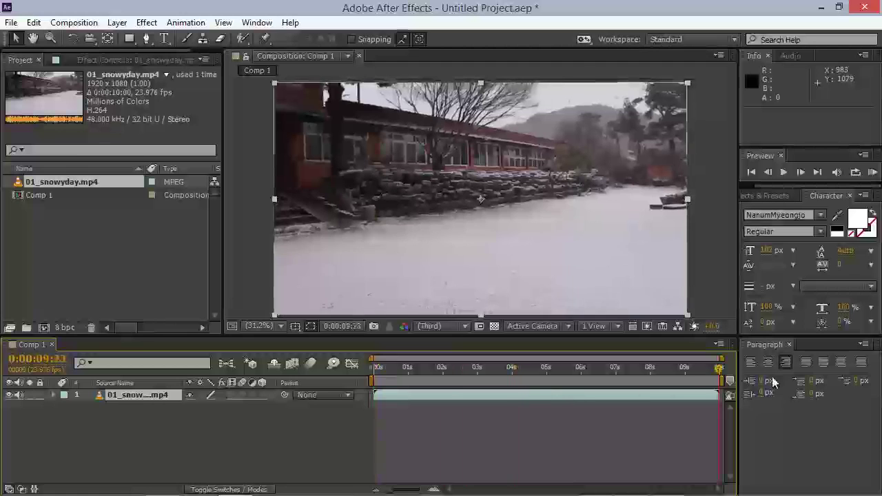
{"action": "key", "text": "space"}
{"action": "left_click_drag", "start_coordinate": [376, 381], "coordinate": [301, 375]}
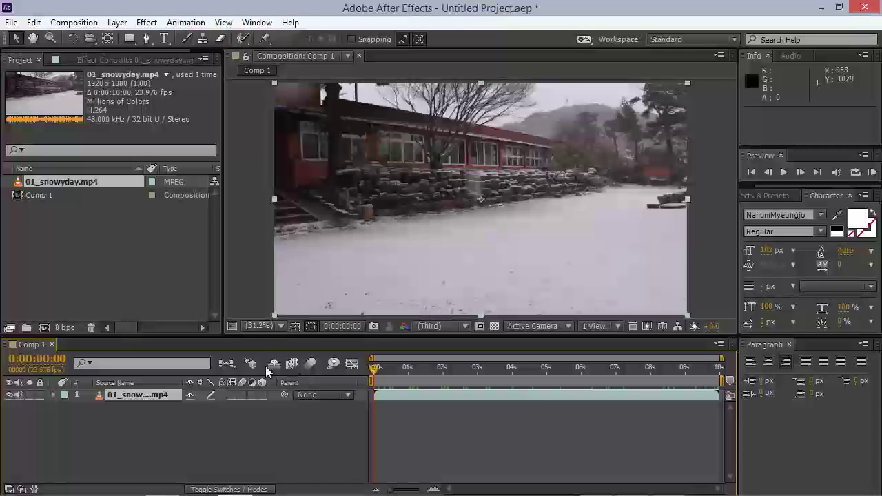
{"action": "left_click", "coordinate": [145, 22]}
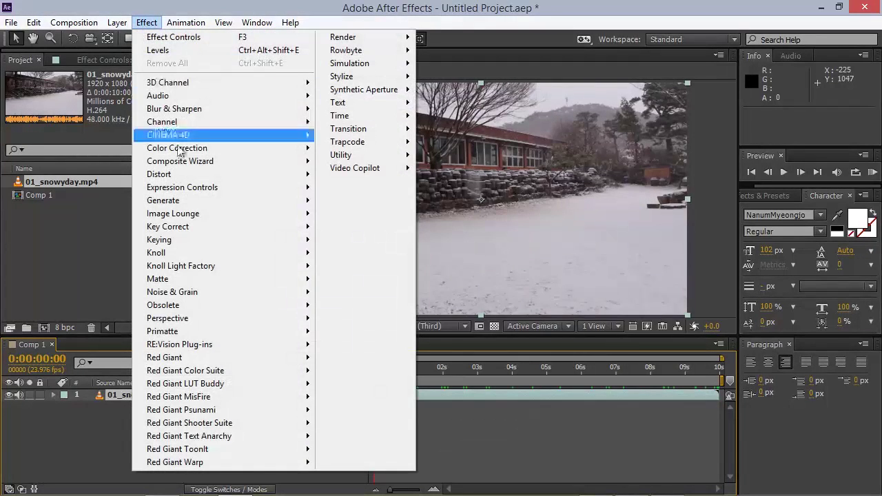
- Apply Levels to the footage with Input Black 10, Input White 223 and Gamma 1.13
{"action": "mouse_move", "coordinate": [190, 149]}
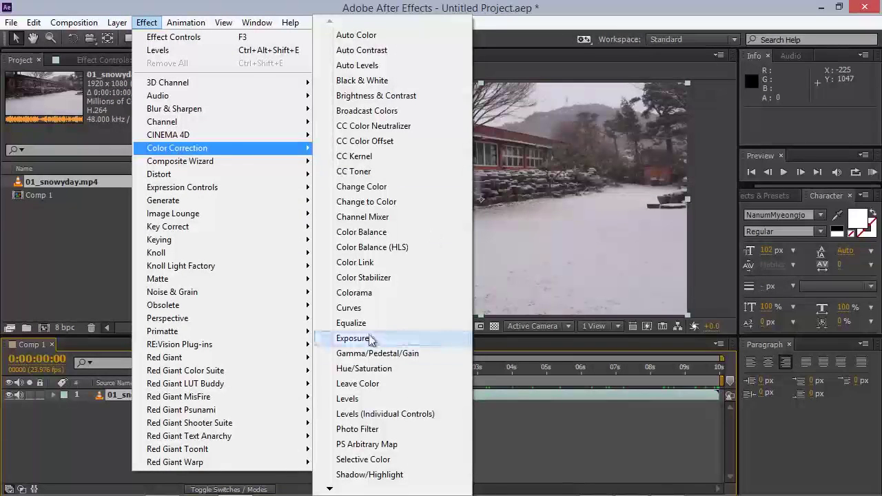
{"action": "left_click", "coordinate": [347, 400]}
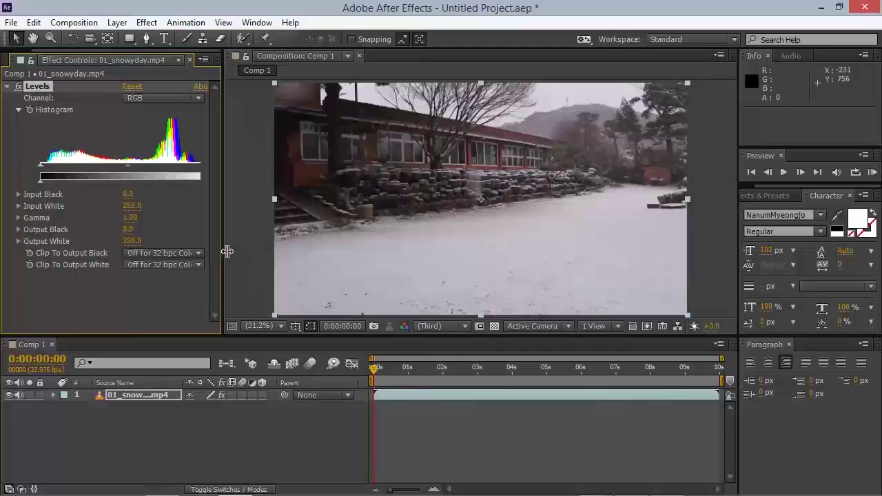
{"action": "left_click_drag", "start_coordinate": [221, 249], "coordinate": [248, 250]}
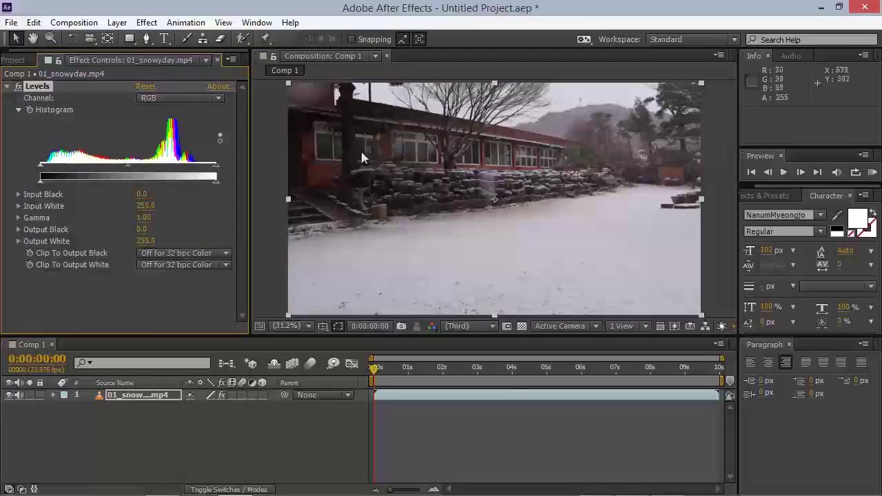
{"action": "left_click", "coordinate": [42, 165]}
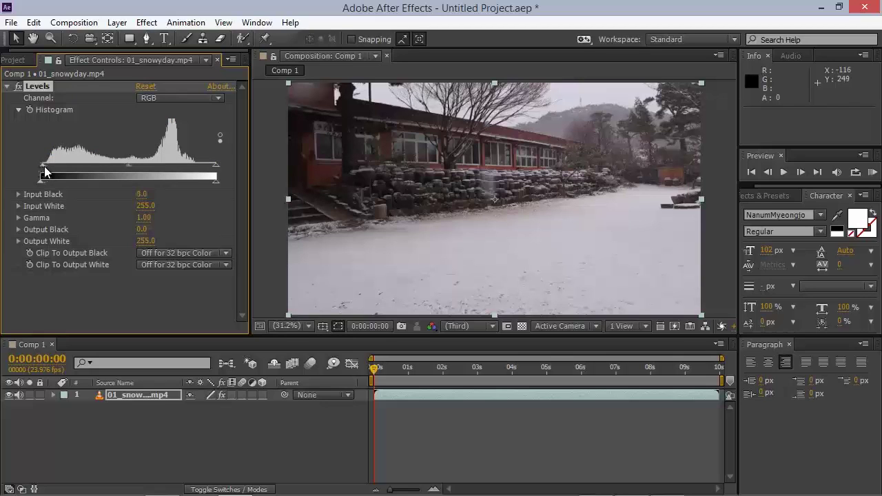
{"action": "left_click_drag", "start_coordinate": [39, 166], "coordinate": [49, 171]}
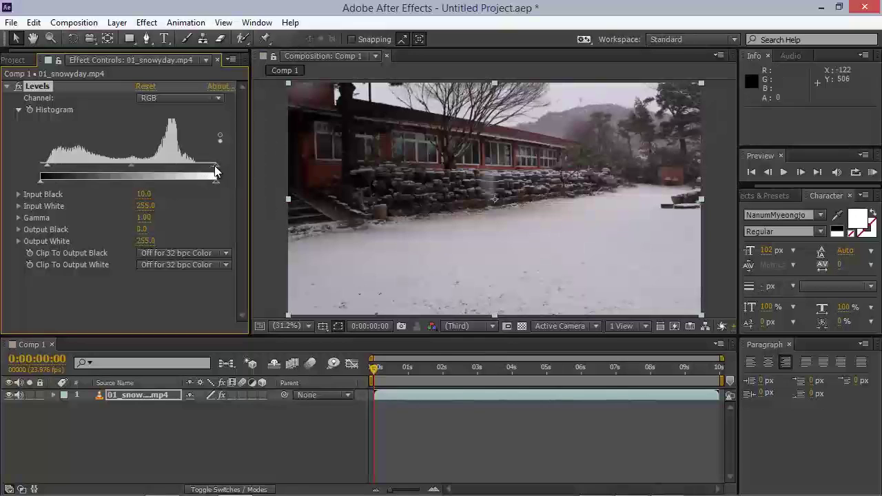
{"action": "left_click_drag", "start_coordinate": [217, 167], "coordinate": [193, 170]}
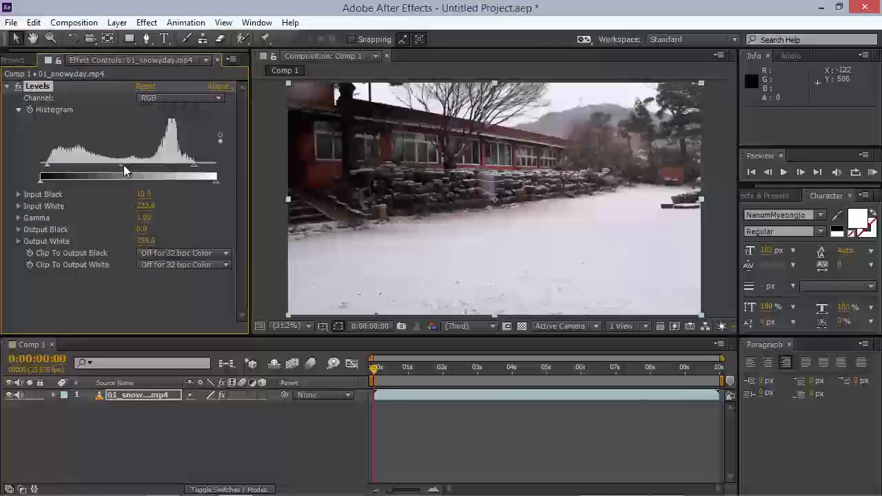
{"action": "left_click_drag", "start_coordinate": [124, 167], "coordinate": [115, 170]}
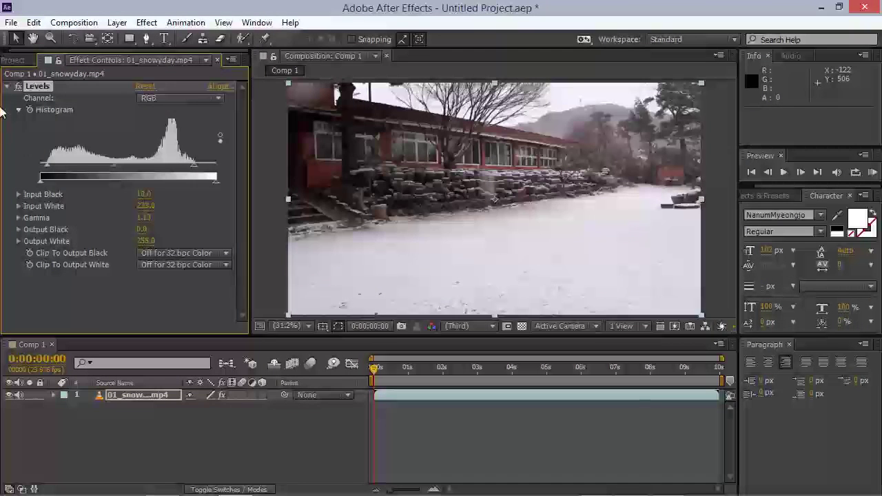
- Toggle Levels off and on to compare, leaving it enabled, and deselect the layer
{"action": "left_click", "coordinate": [18, 87]}
{"action": "left_click", "coordinate": [18, 87]}
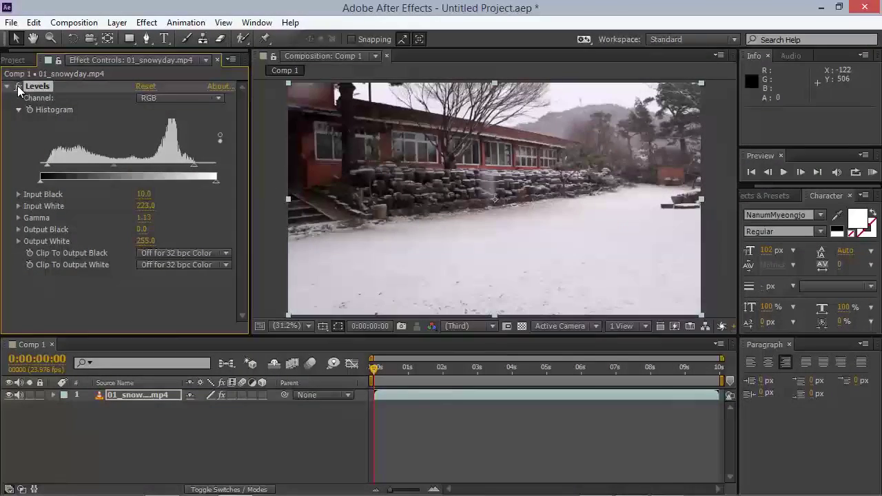
{"action": "left_click", "coordinate": [19, 87]}
{"action": "left_click", "coordinate": [18, 87]}
{"action": "left_click", "coordinate": [18, 87]}
{"action": "left_click", "coordinate": [18, 86]}
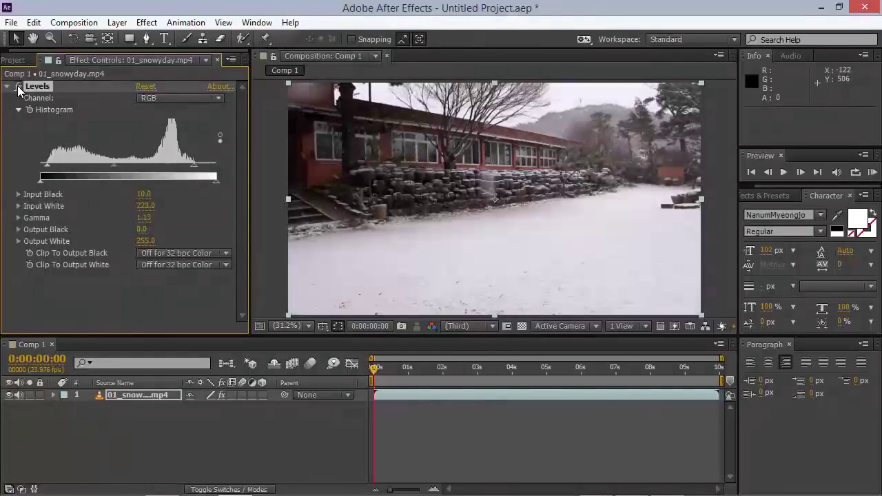
{"action": "left_click", "coordinate": [146, 433]}
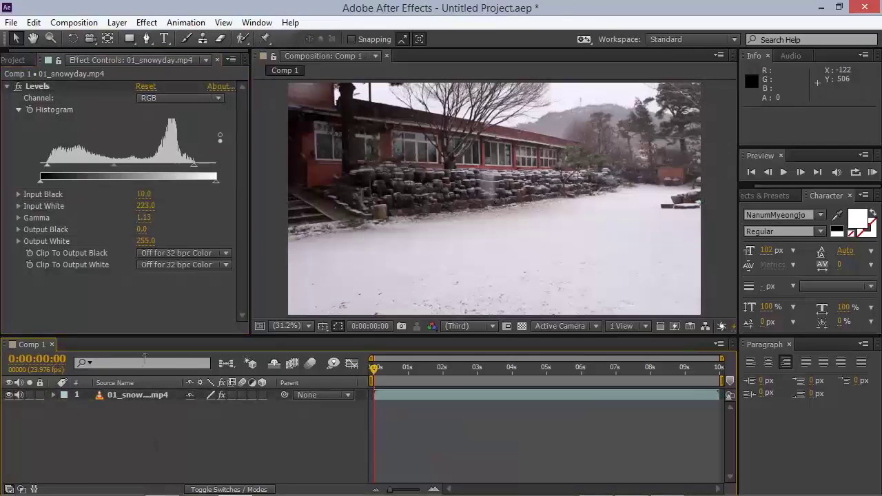
- Create a horizontal text layer and type trial captions, ending with '아... 제설작업 하기 싫다...'
{"action": "left_click", "coordinate": [164, 38]}
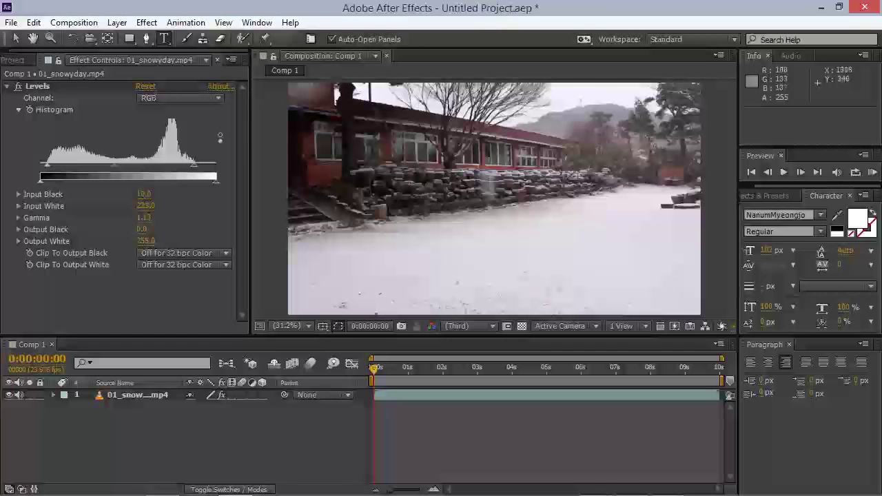
{"action": "left_click", "coordinate": [614, 157]}
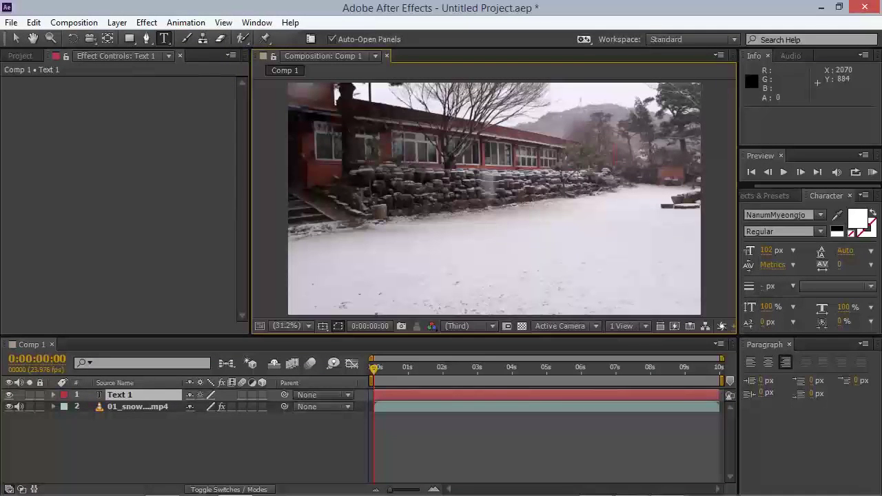
{"action": "type", "text": "sns"}
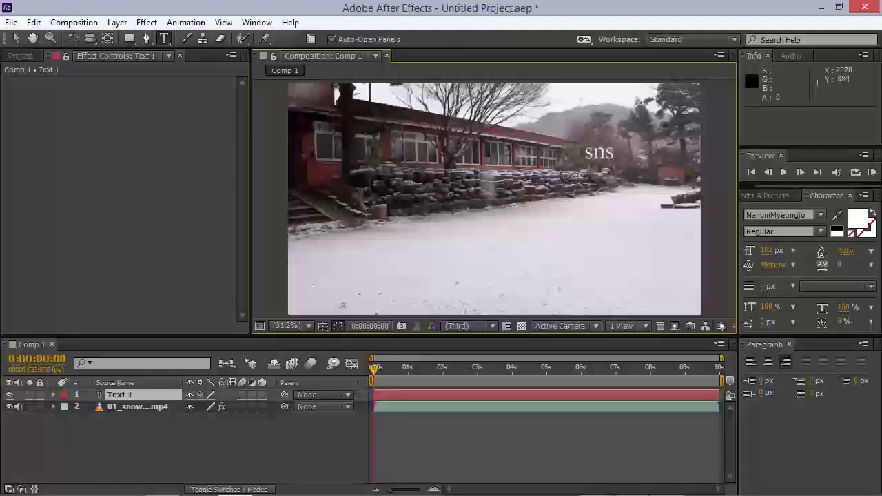
{"action": "key", "text": "BackSpace"}
{"action": "type", "text": "눈이"}
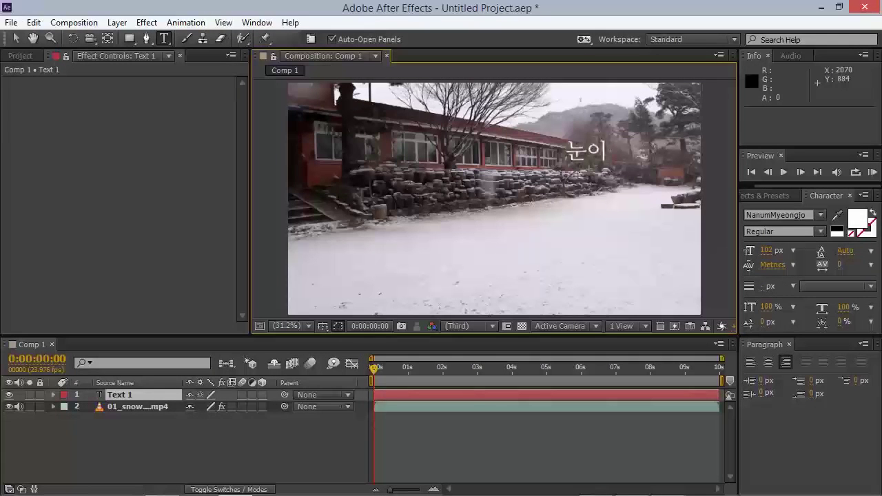
{"action": "type", "text": " 내리는 날..."}
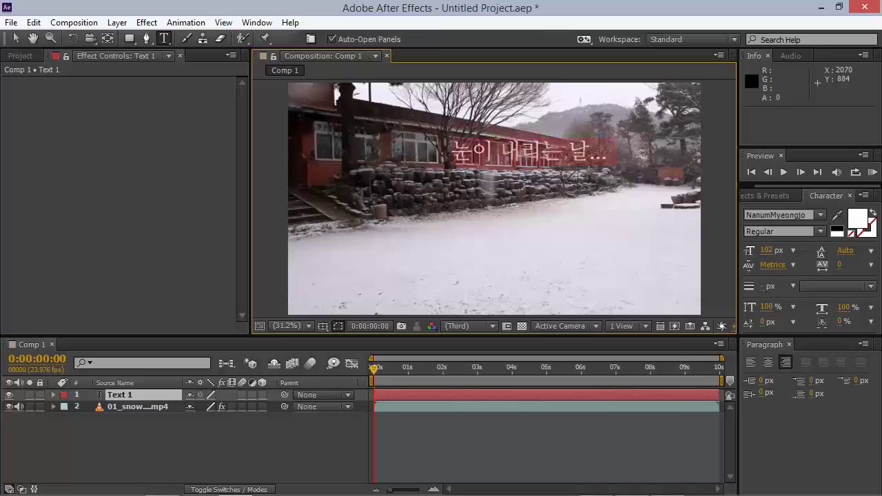
{"action": "key", "text": "ctrl+a"}
{"action": "type", "text": "아... 제"}
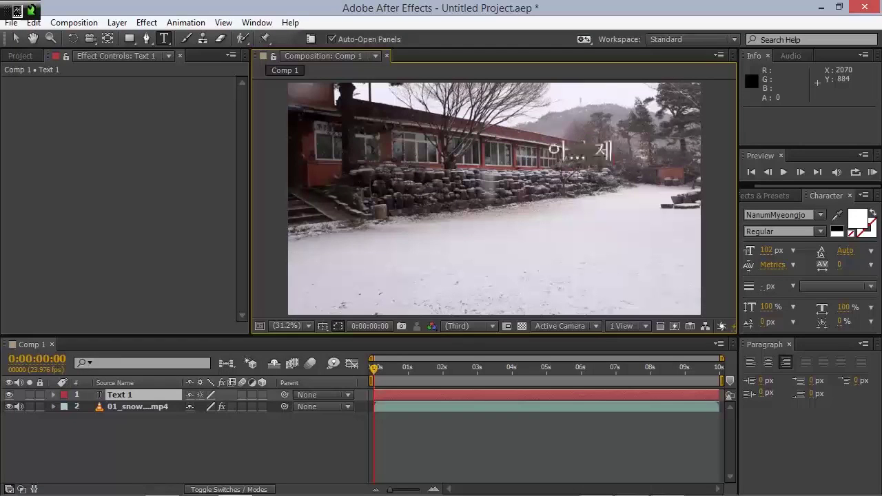
{"action": "type", "text": "설작업 하기"}
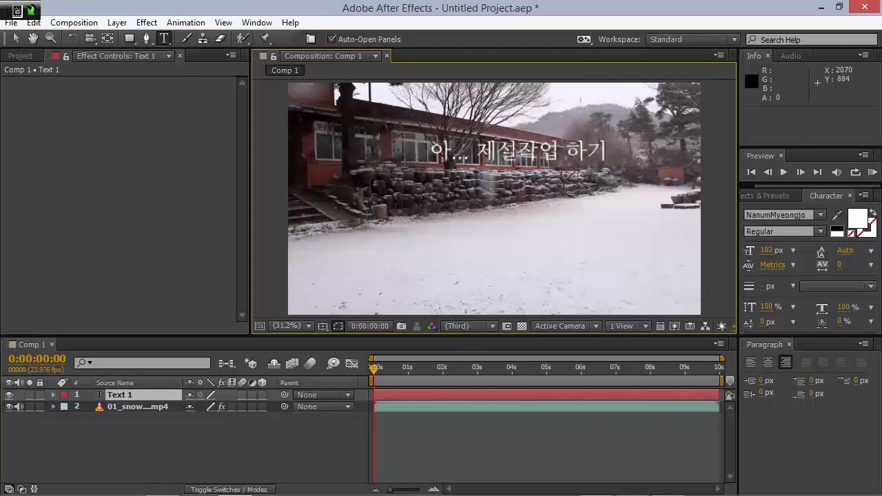
{"action": "type", "text": " 싫다..."}
- Clear the trial lines and retype the caption as '눈이 내리는 날...'
{"action": "key", "text": "ctrl+a"}
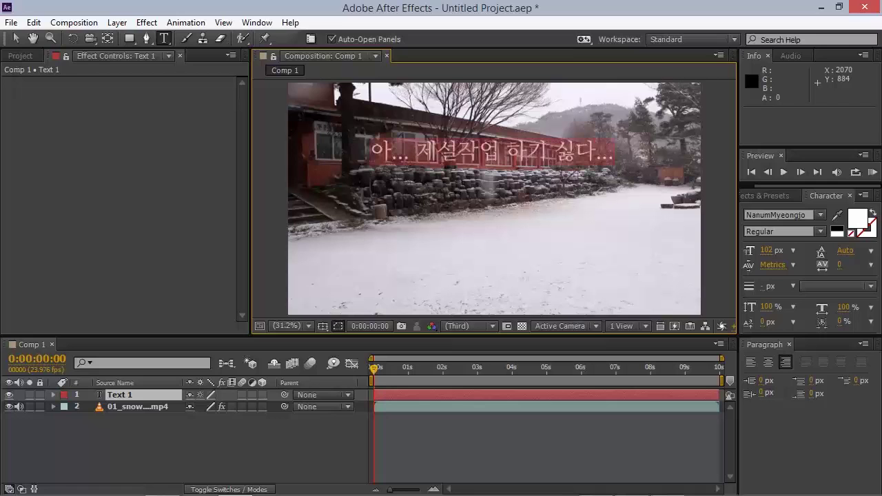
{"action": "key", "text": "BackSpace"}
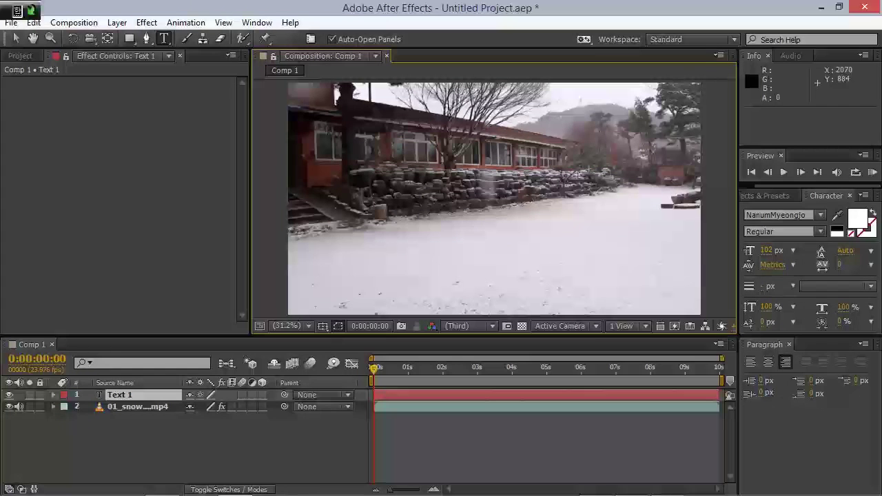
{"action": "type", "text": "하늘에서 ㅓ"}
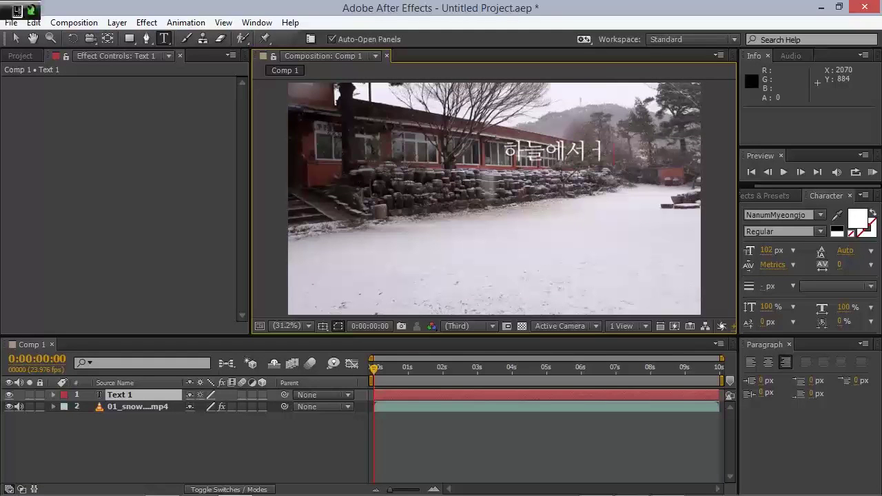
{"action": "key", "text": "BackSpace"}
{"action": "type", "text": "내리"}
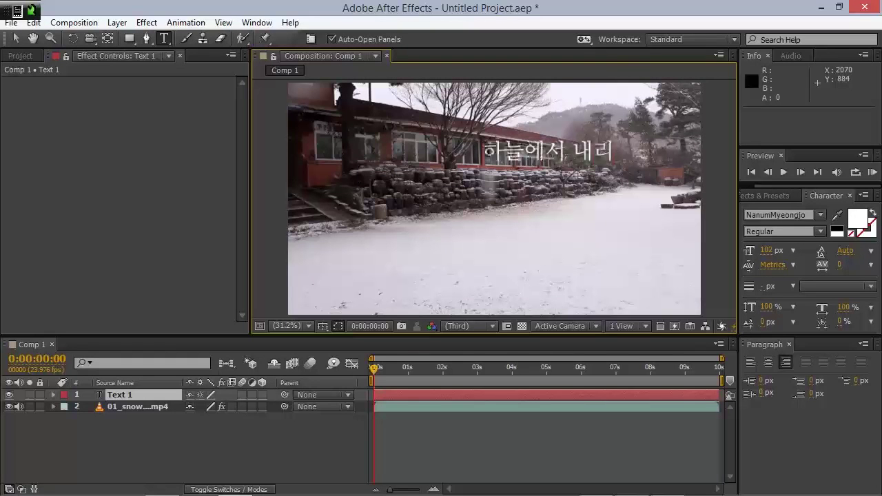
{"action": "type", "text": "는 하얀 쓰"}
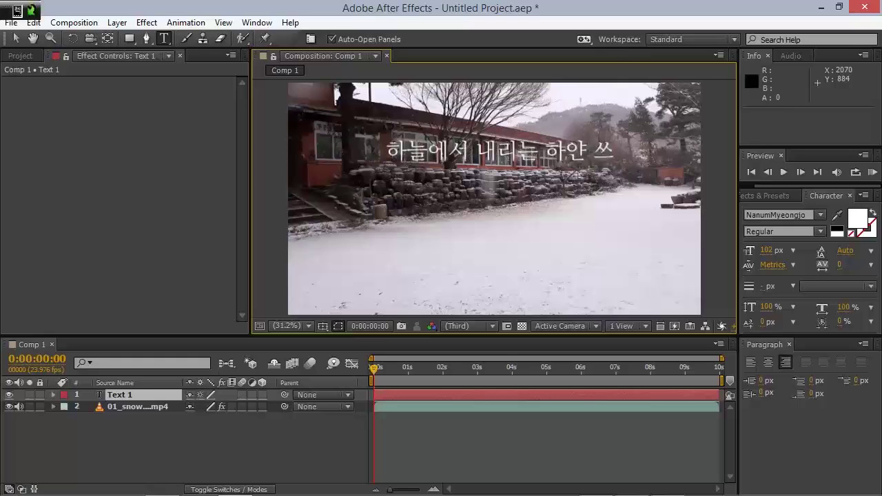
{"action": "type", "text": "레기..."}
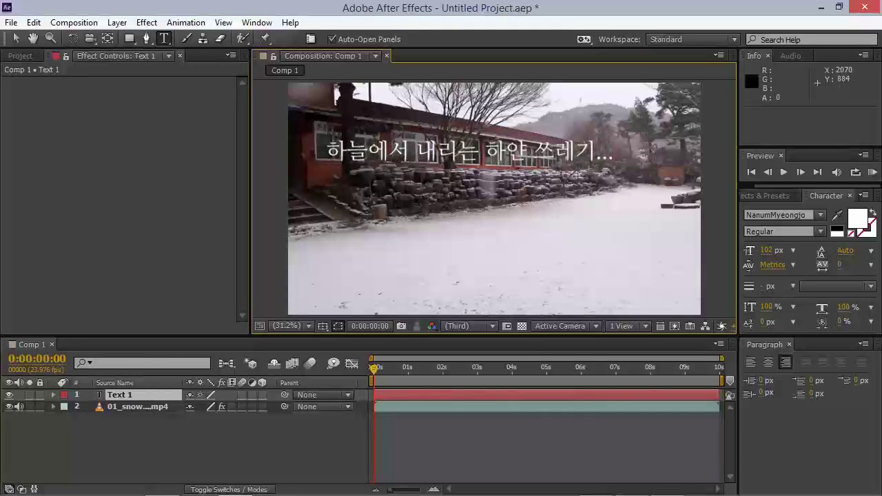
{"action": "key", "text": "ctrl+z"}
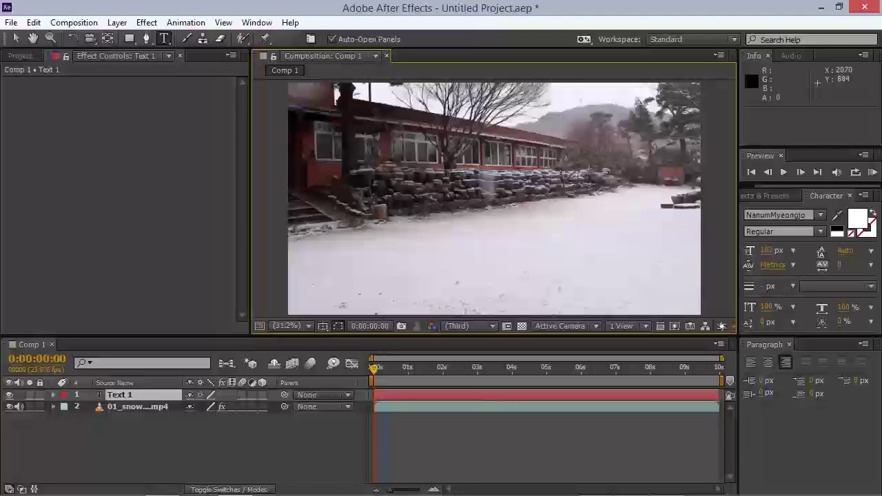
{"action": "type", "text": "눈이 내리는"}
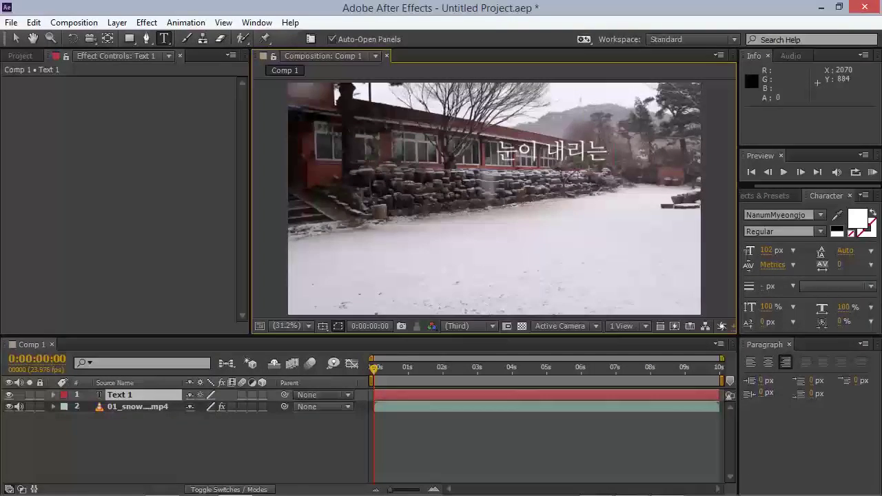
{"action": "type", "text": " 날..."}
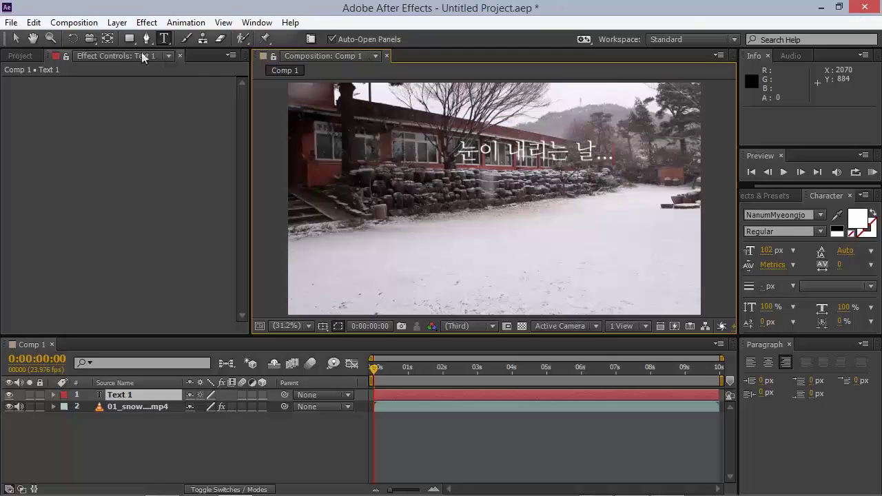
- Make the '눈이 내리는 날...' caption white Bold NanumMyeongjo and nudge it right and lower
{"action": "left_click", "coordinate": [14, 38]}
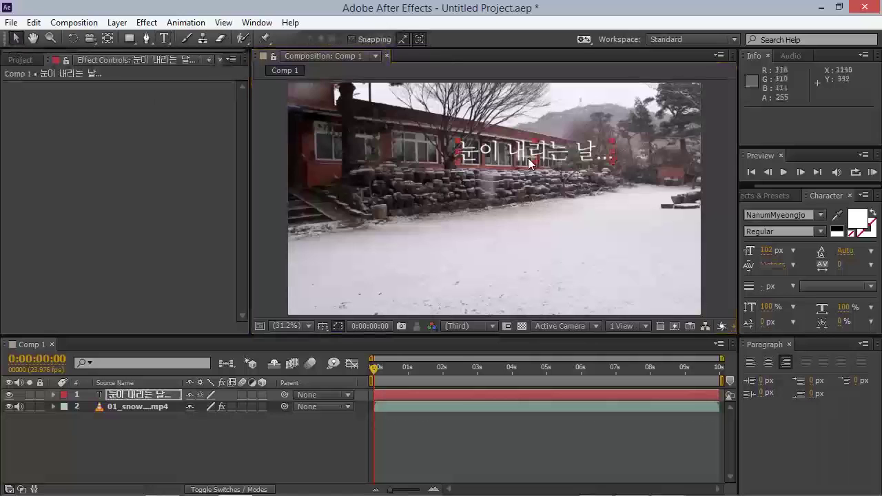
{"action": "mouse_move", "coordinate": [550, 157]}
{"action": "left_mouse_down"}
{"action": "mouse_move", "coordinate": [591, 177]}
{"action": "mouse_move", "coordinate": [611, 164]}
{"action": "left_mouse_up"}
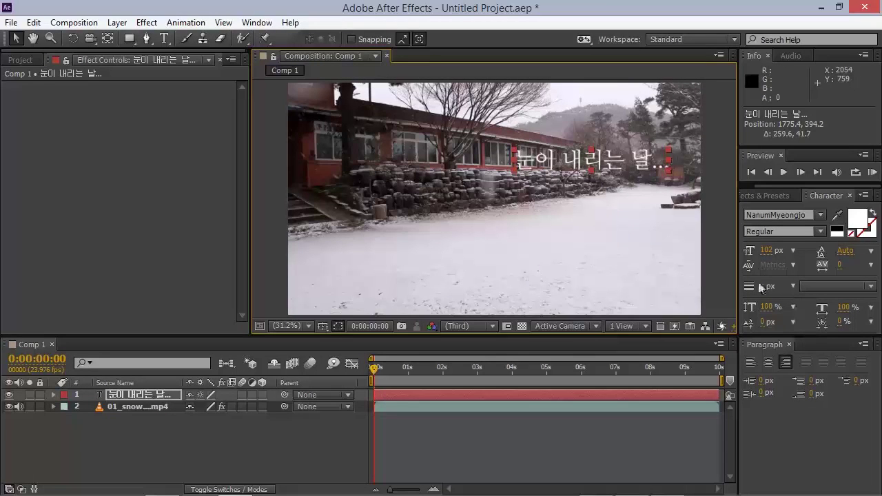
{"action": "left_click", "coordinate": [837, 228]}
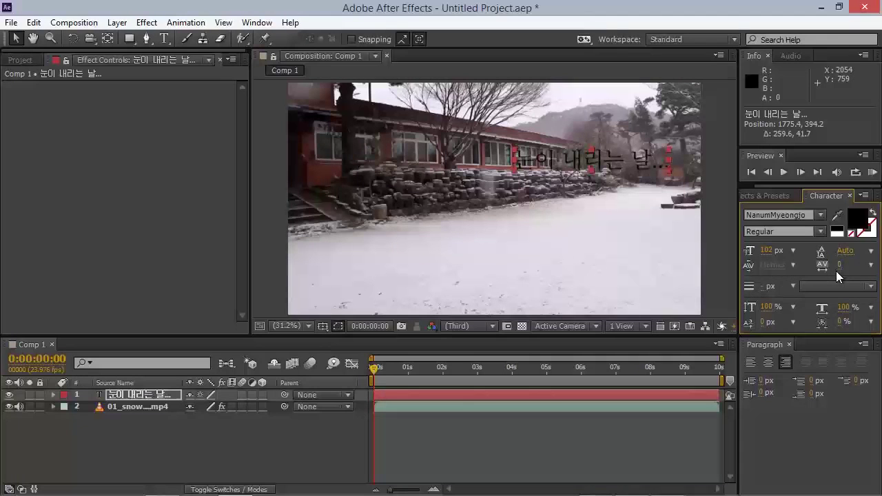
{"action": "mouse_move", "coordinate": [606, 189]}
{"action": "left_mouse_down"}
{"action": "mouse_move", "coordinate": [611, 220]}
{"action": "mouse_move", "coordinate": [600, 165]}
{"action": "left_mouse_up"}
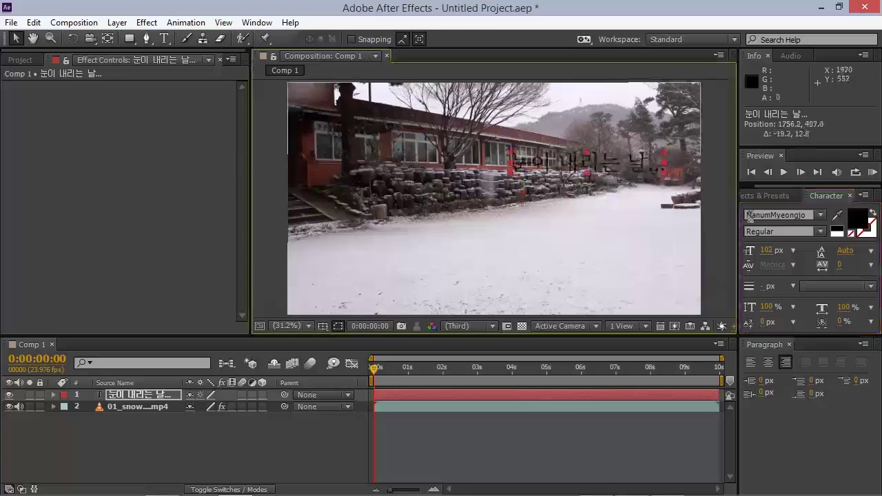
{"action": "left_click", "coordinate": [842, 228]}
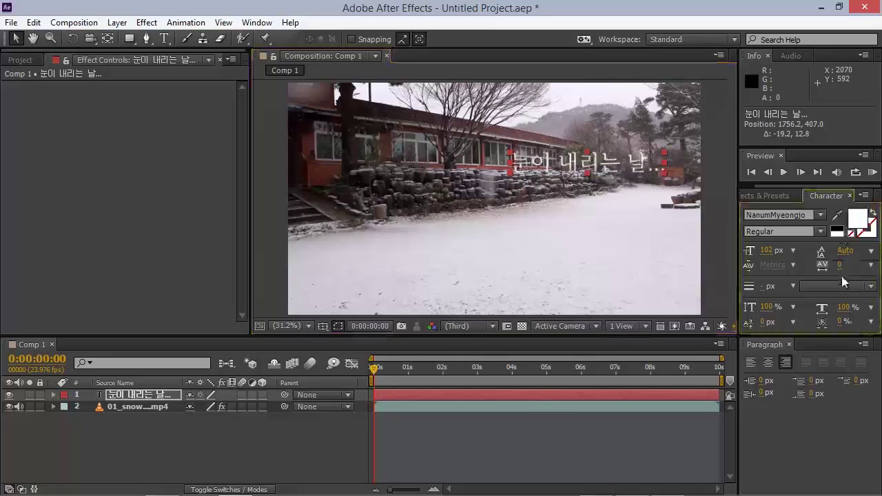
{"action": "left_click", "coordinate": [821, 233]}
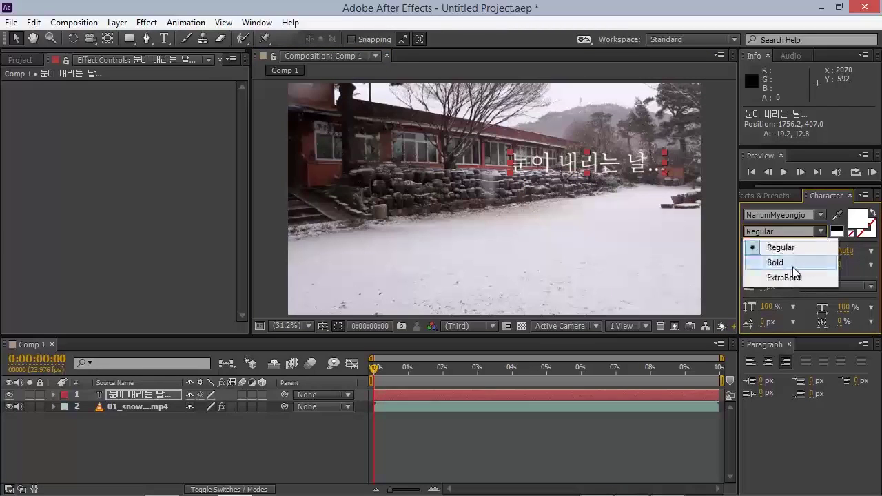
{"action": "left_click", "coordinate": [793, 267]}
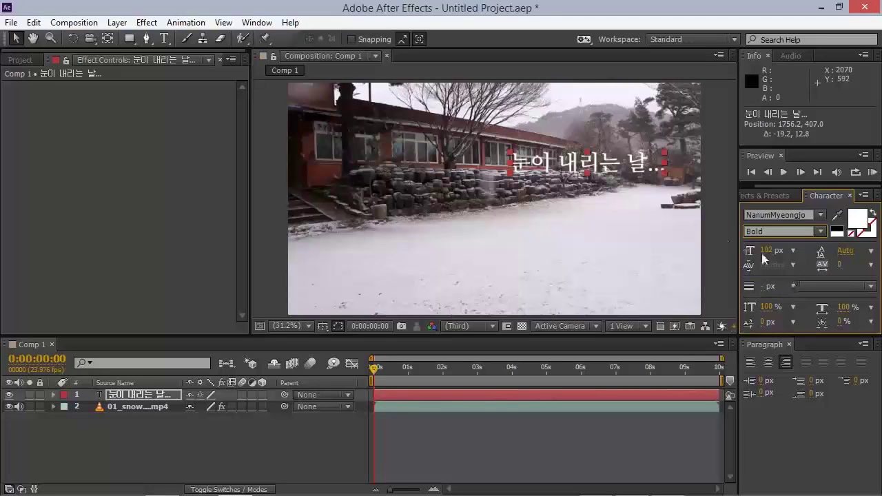
{"action": "left_click_drag", "start_coordinate": [618, 163], "coordinate": [627, 163]}
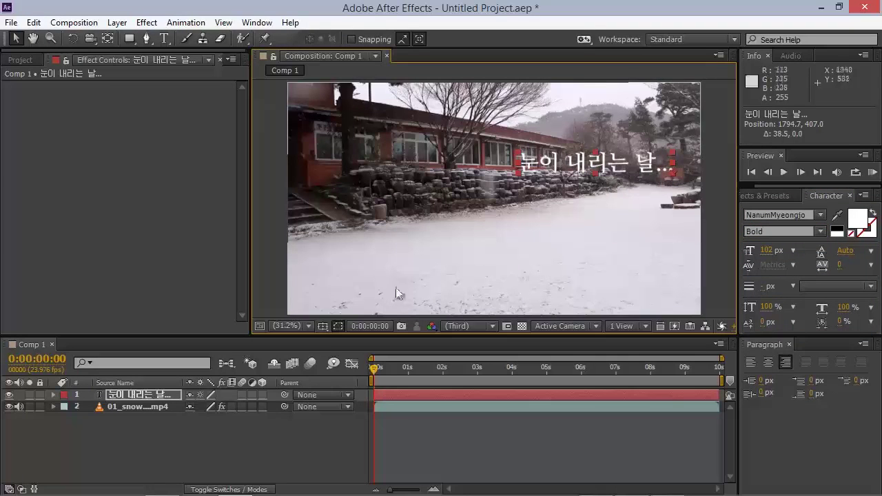
{"action": "left_click", "coordinate": [123, 394]}
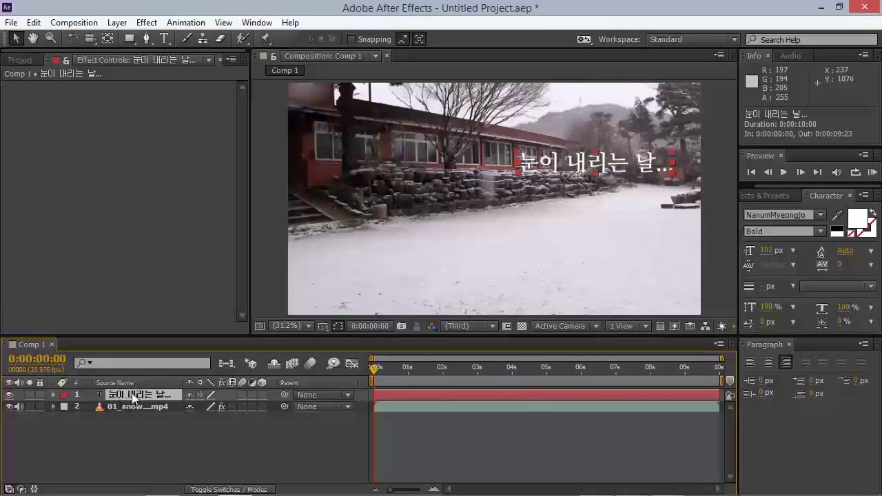
- Add a Drop Shadow layer style to the caption with Distance 15 and an adjusted Size
{"action": "right_click", "coordinate": [134, 398]}
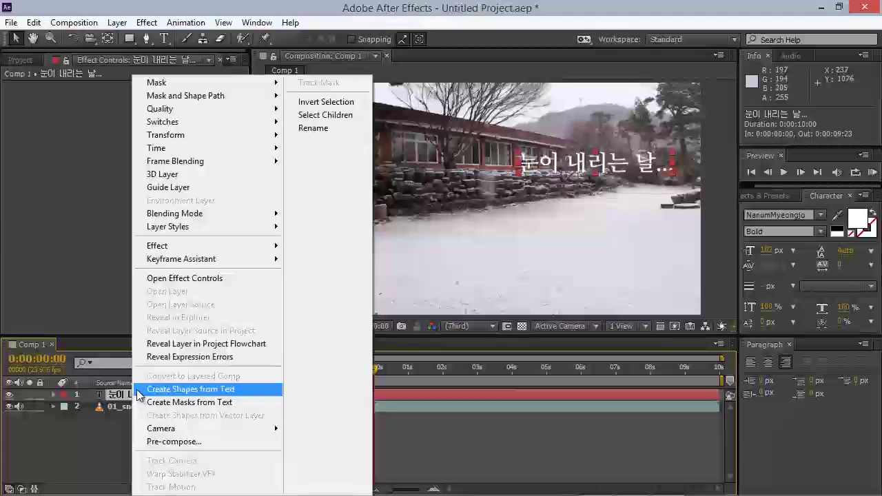
{"action": "mouse_move", "coordinate": [160, 231]}
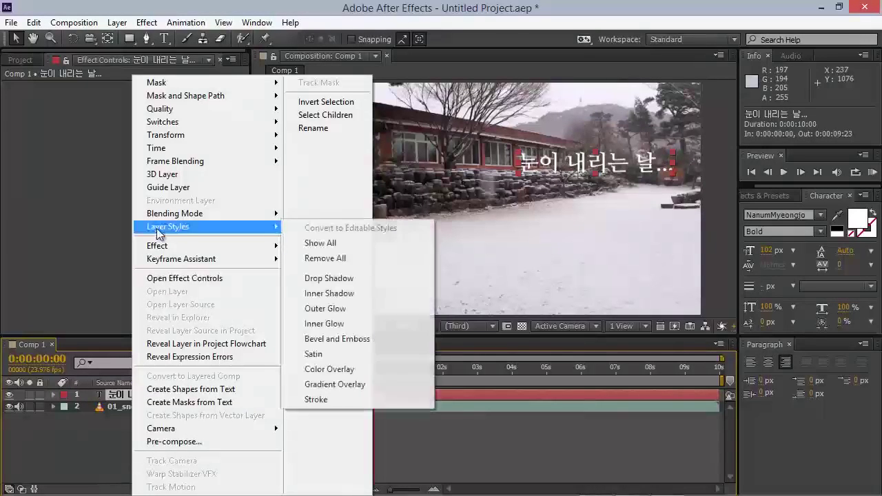
{"action": "left_click", "coordinate": [347, 282]}
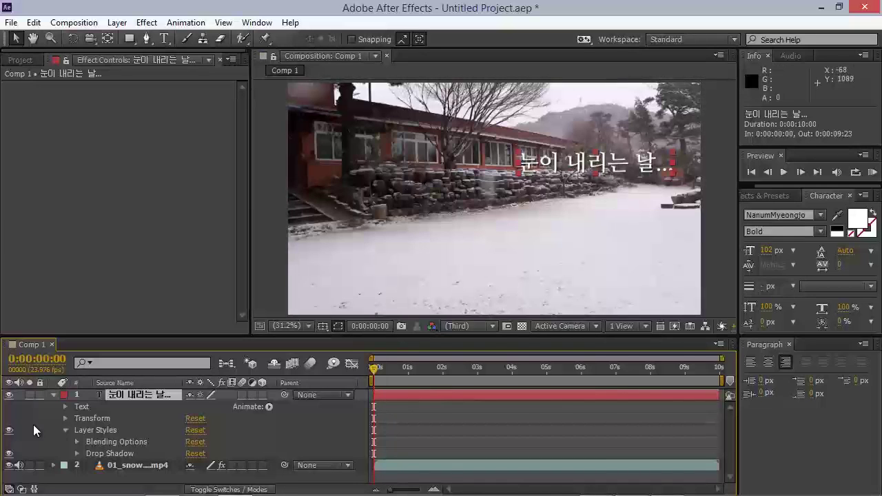
{"action": "left_click", "coordinate": [77, 454]}
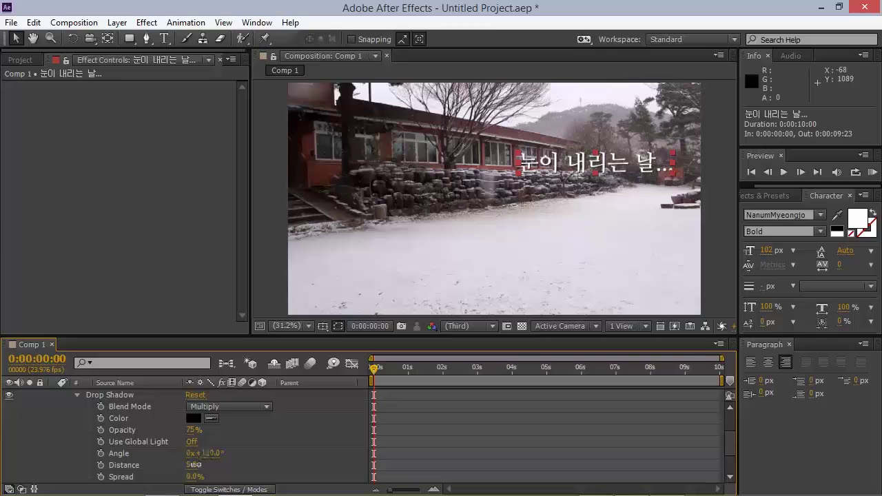
{"action": "left_click_drag", "start_coordinate": [197, 464], "coordinate": [198, 460]}
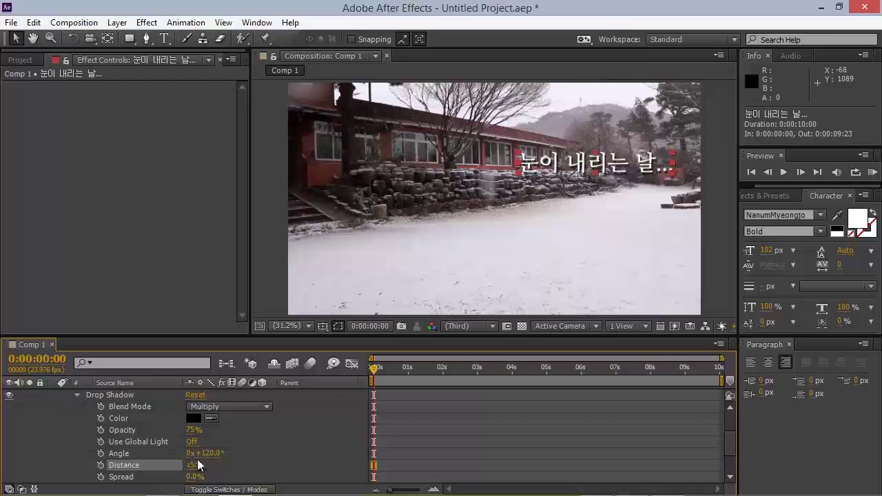
{"action": "scroll", "coordinate": [240, 445], "scroll_direction": "down", "scroll_amount": 2}
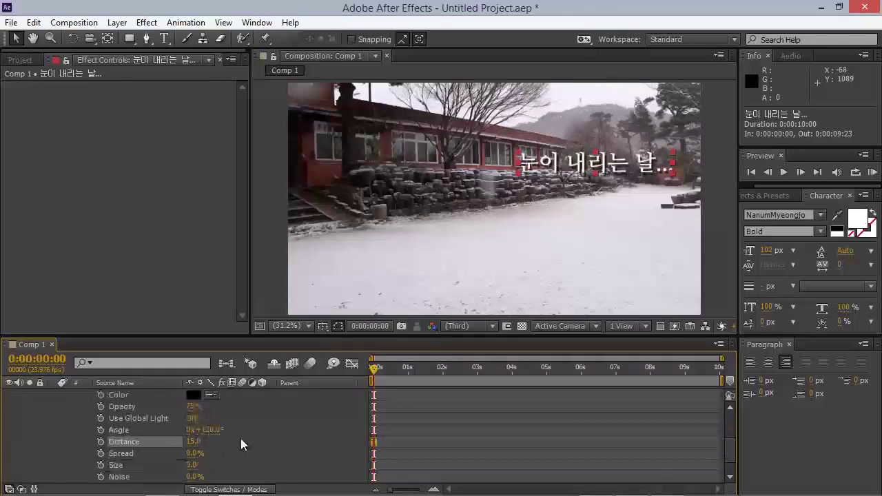
{"action": "scroll", "coordinate": [241, 442], "scroll_direction": "down", "scroll_amount": 2}
{"action": "left_click_drag", "start_coordinate": [191, 441], "coordinate": [194, 441]}
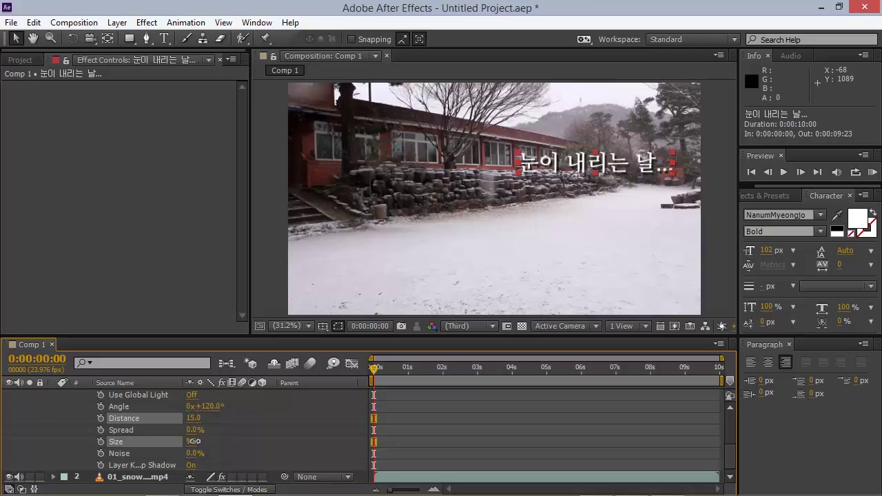
- Nudge the caption slightly higher in the frame
{"action": "left_click", "coordinate": [267, 192]}
{"action": "scroll", "coordinate": [145, 436], "scroll_direction": "up", "scroll_amount": 3}
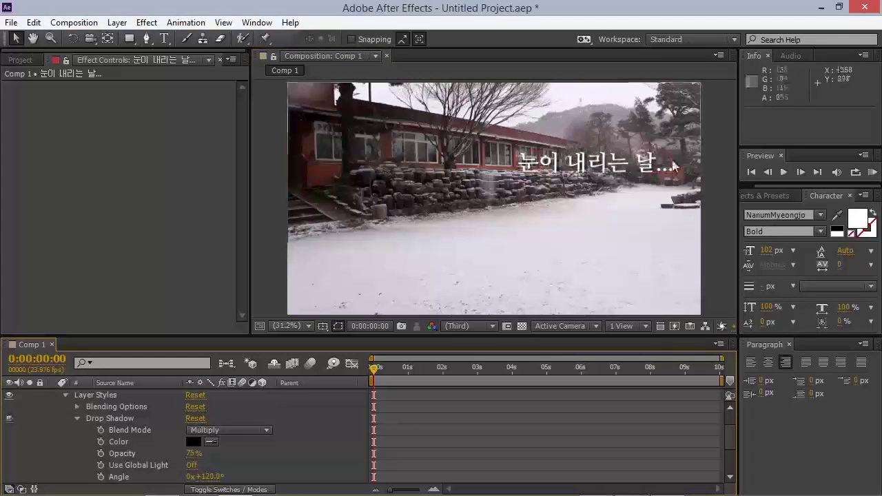
{"action": "left_click_drag", "start_coordinate": [611, 171], "coordinate": [611, 162]}
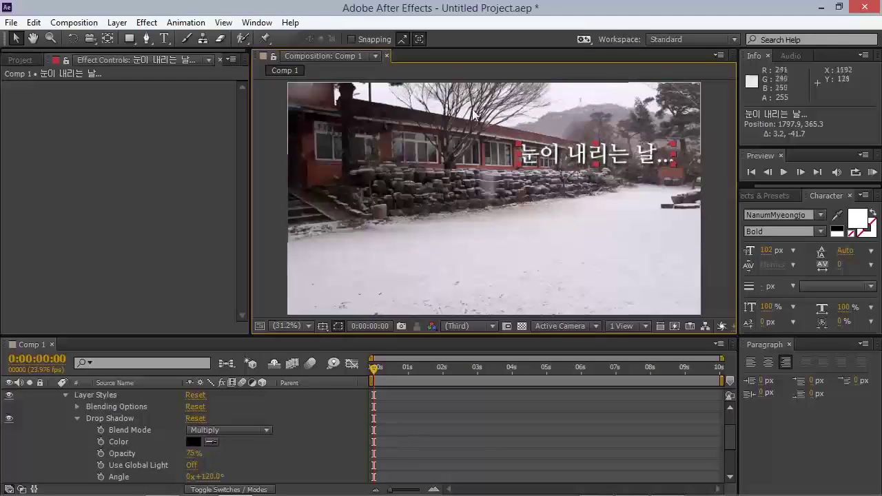
{"action": "scroll", "coordinate": [274, 443], "scroll_direction": "up", "scroll_amount": 2}
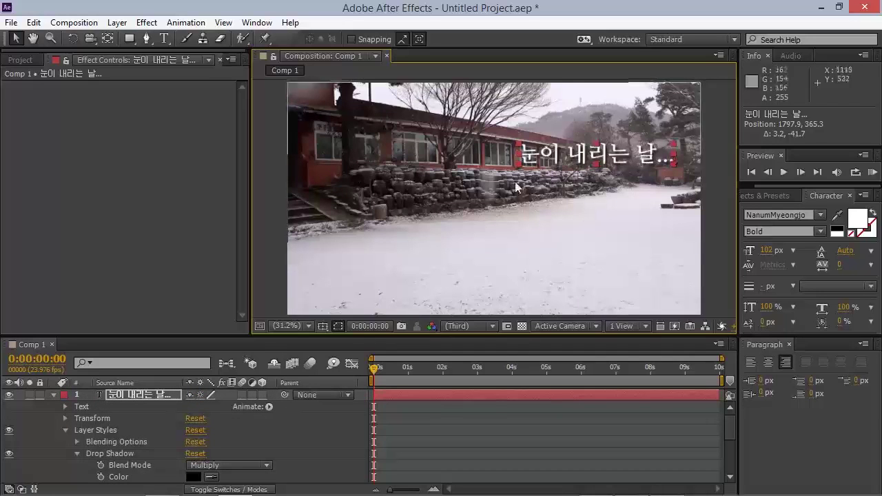
- Set a Position keyframe for the caption's resting place at the two-second mark
{"action": "left_click", "coordinate": [65, 418]}
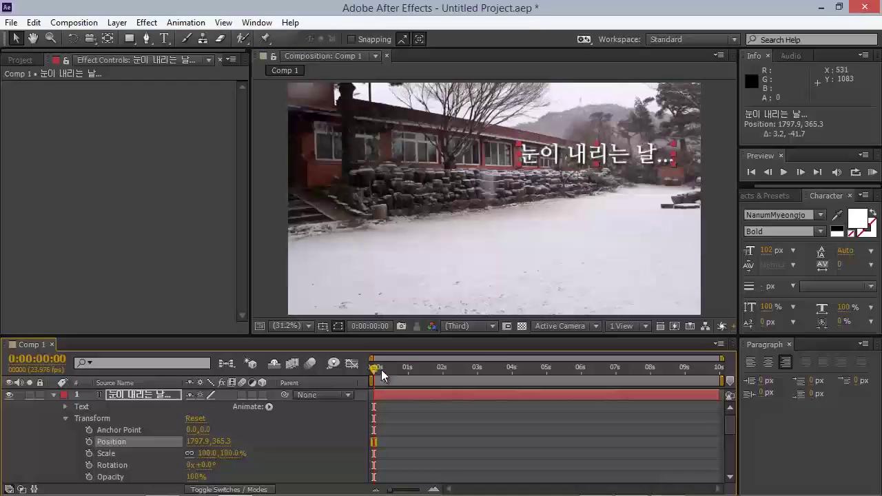
{"action": "left_click", "coordinate": [378, 369]}
{"action": "left_click_drag", "start_coordinate": [434, 373], "coordinate": [443, 379]}
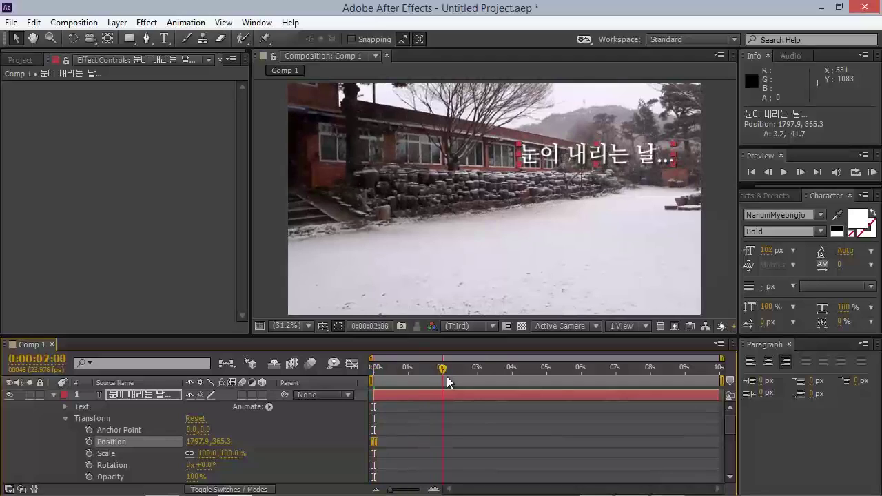
{"action": "left_click", "coordinate": [89, 442]}
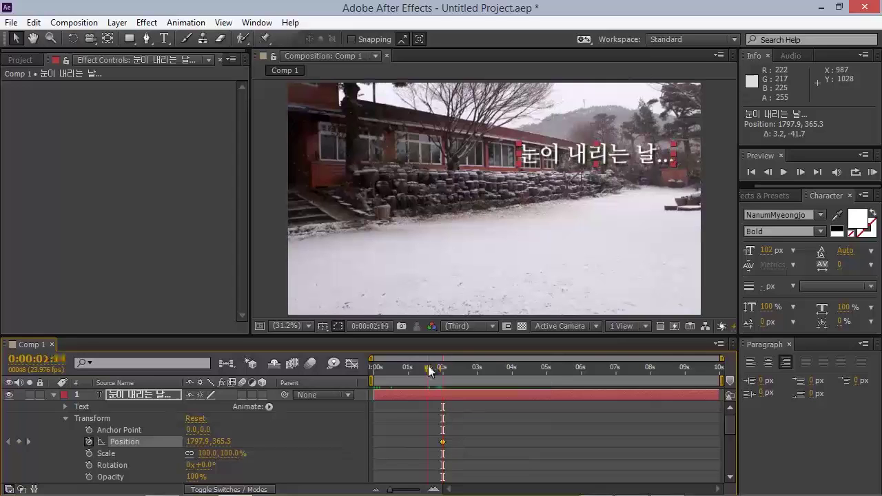
- Key Position at 0s to (1797.9, -23.7) above the frame and scrub to check the drop
{"action": "left_click_drag", "start_coordinate": [428, 366], "coordinate": [287, 371]}
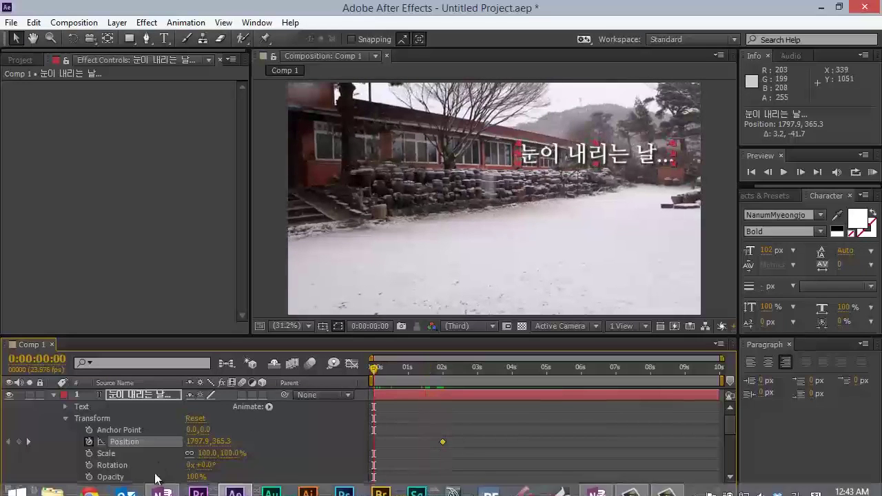
{"action": "key", "text": "alt+shift+p"}
{"action": "mouse_move", "coordinate": [166, 446]}
{"action": "left_mouse_down"}
{"action": "mouse_move", "coordinate": [232, 449]}
{"action": "mouse_move", "coordinate": [206, 443]}
{"action": "left_mouse_up"}
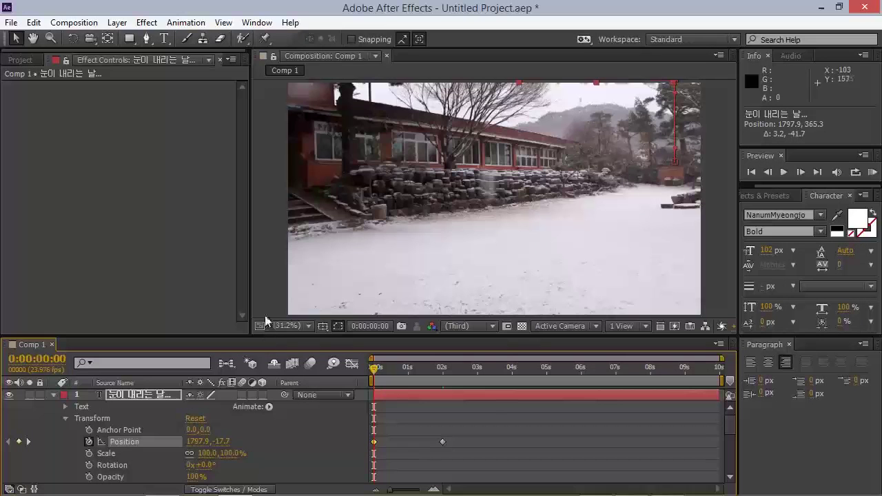
{"action": "left_click_drag", "start_coordinate": [222, 442], "coordinate": [209, 445]}
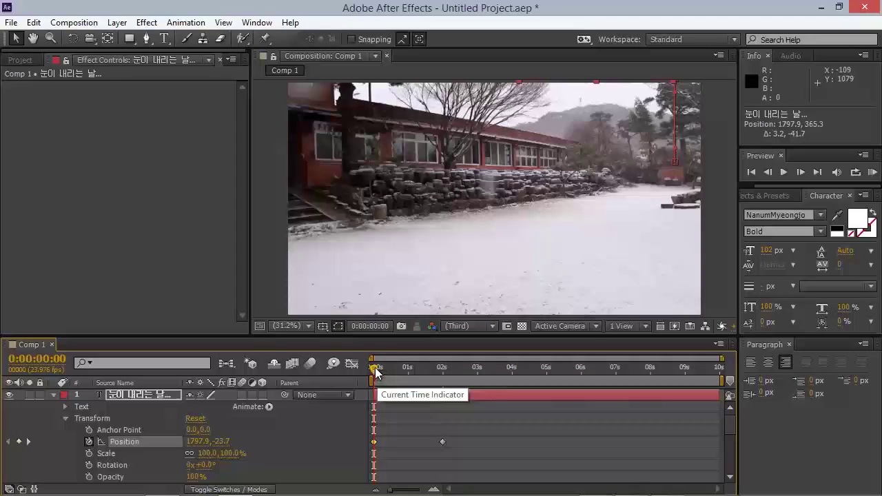
{"action": "mouse_move", "coordinate": [378, 371]}
{"action": "left_mouse_down"}
{"action": "mouse_move", "coordinate": [443, 382]}
{"action": "mouse_move", "coordinate": [368, 380]}
{"action": "mouse_move", "coordinate": [432, 373]}
{"action": "mouse_move", "coordinate": [287, 385]}
{"action": "left_mouse_up"}
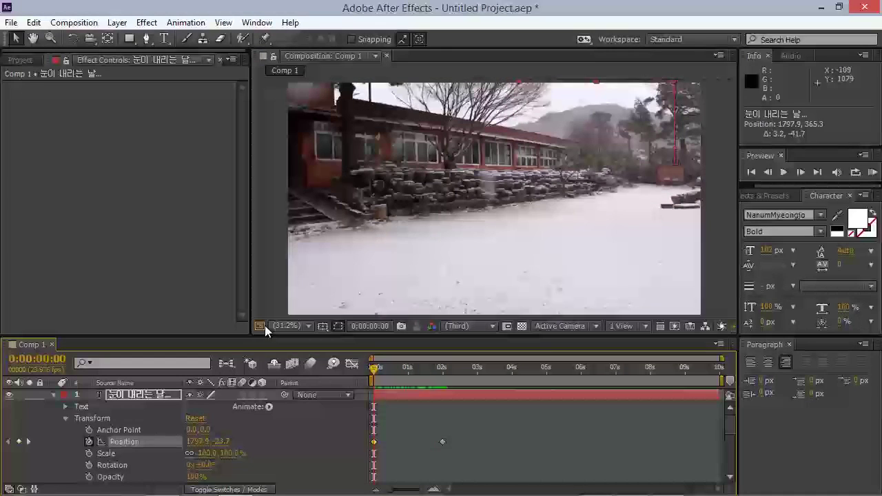
{"action": "key", "text": "KP_0"}
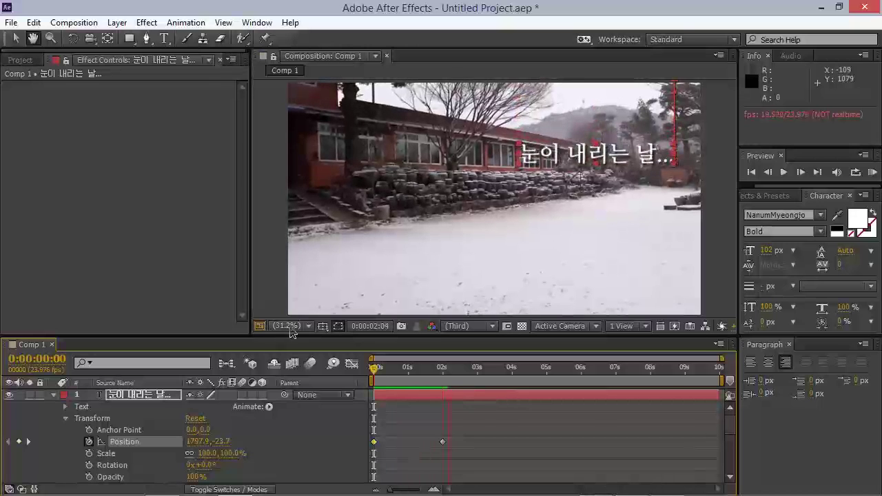
{"action": "key", "text": "space"}
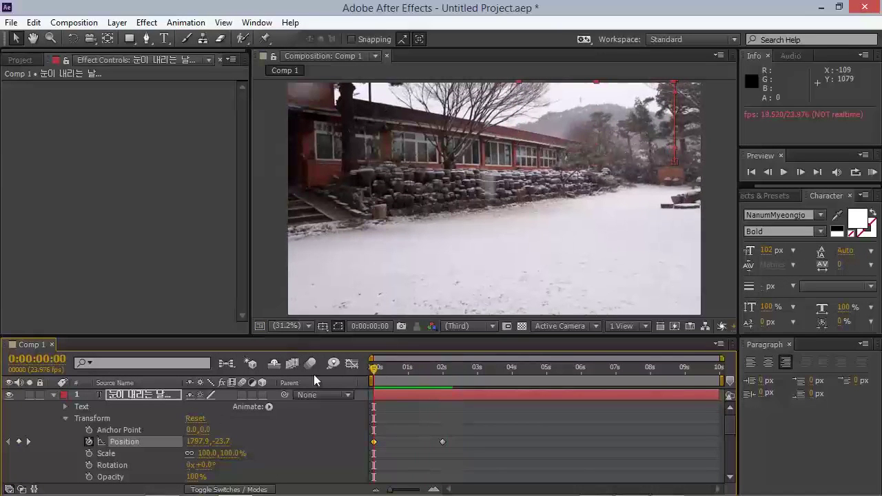
{"action": "key", "text": "space"}
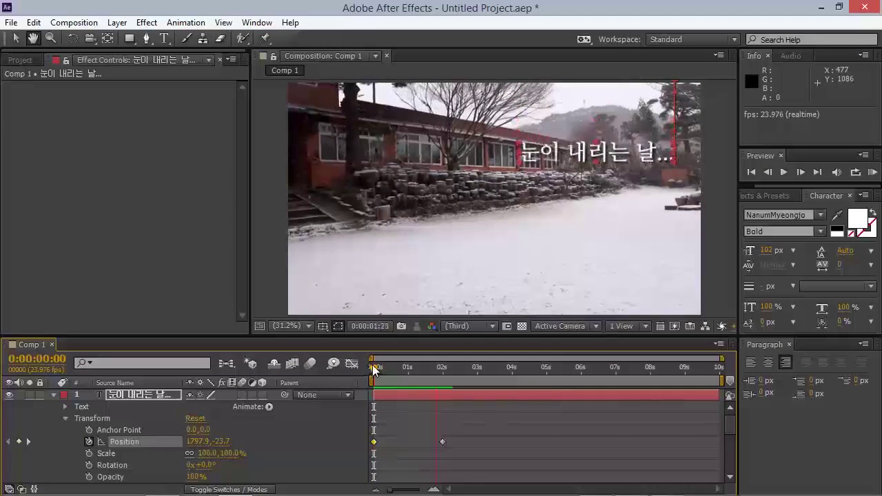
{"action": "key", "text": "space"}
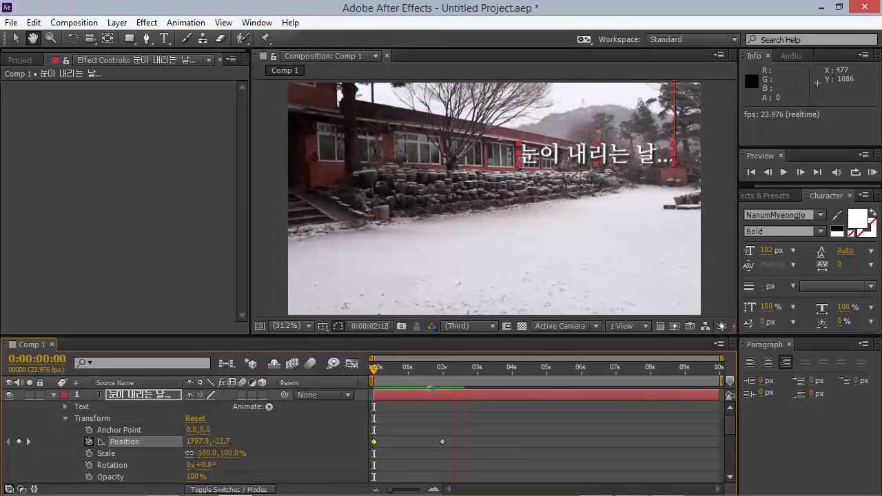
{"action": "key", "text": "space"}
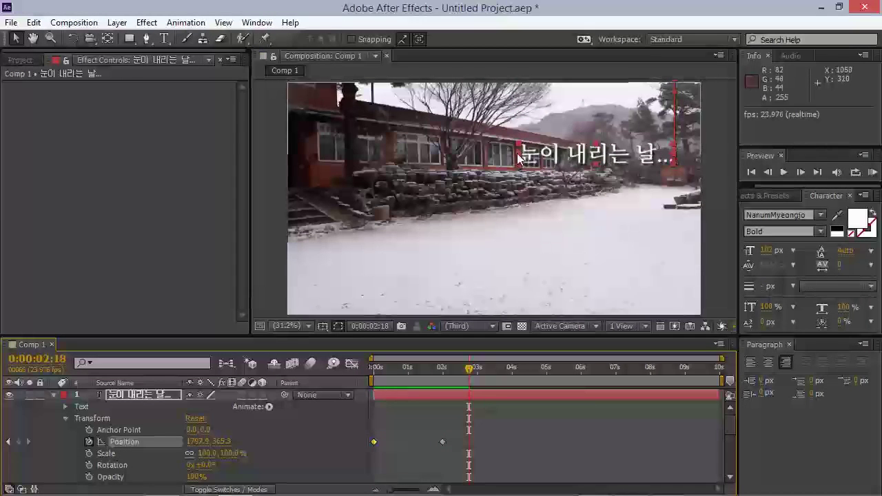
{"action": "left_click_drag", "start_coordinate": [469, 367], "coordinate": [214, 378]}
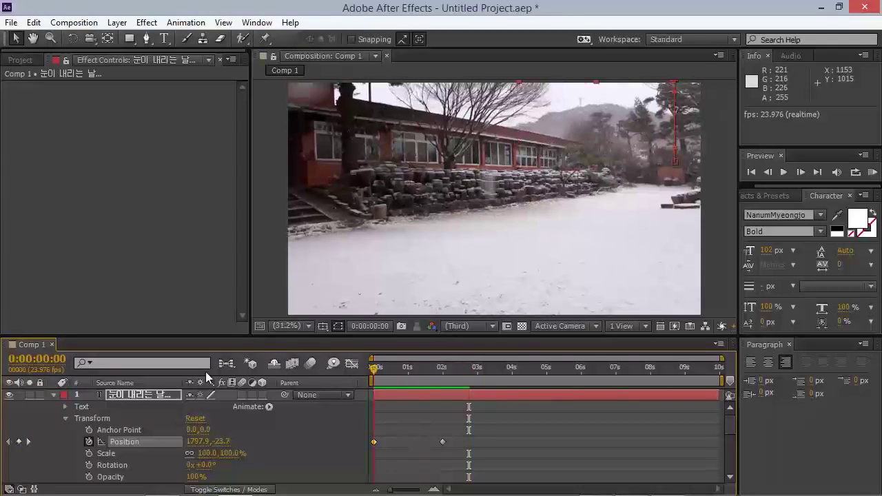
{"action": "key", "text": "space"}
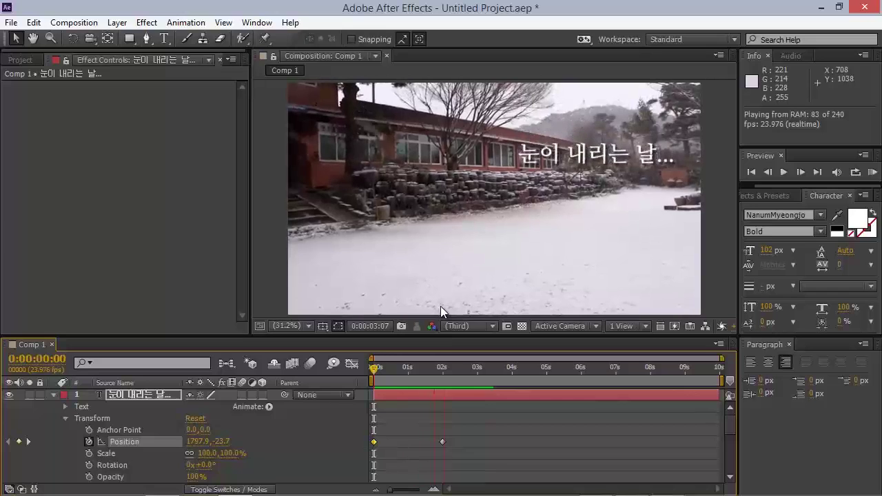
{"action": "key", "text": "space"}
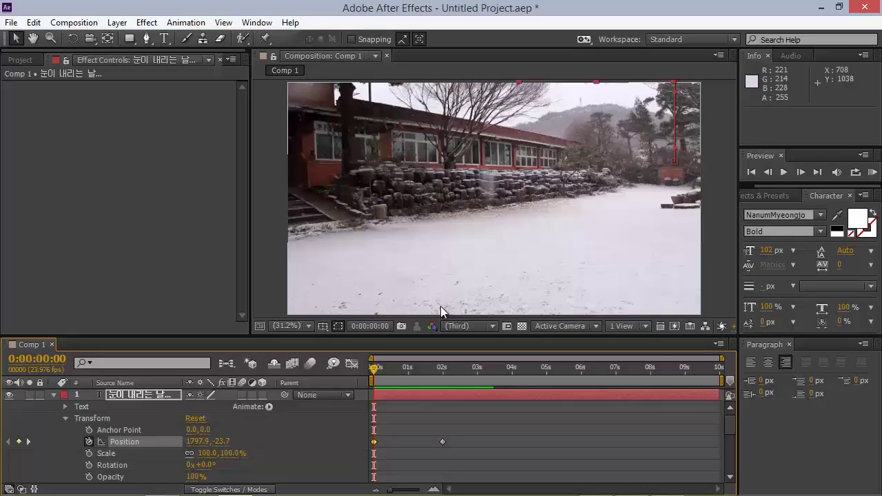
{"action": "key", "text": "KP_0"}
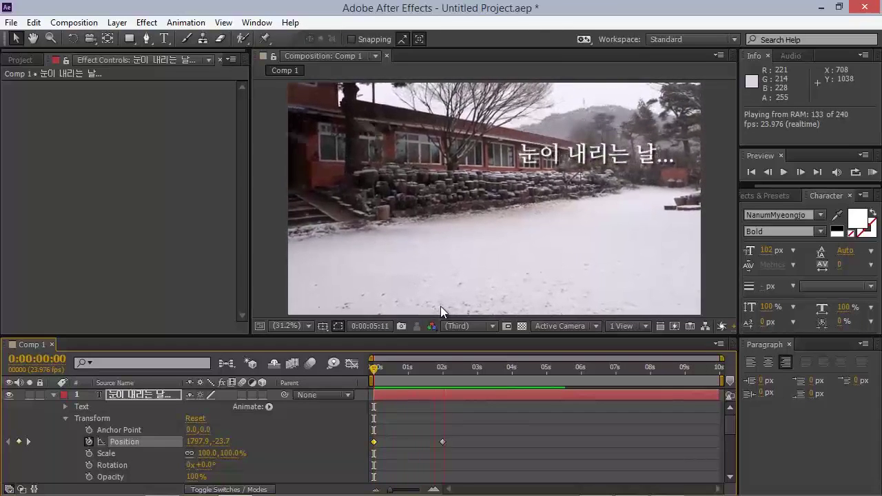
{"action": "key", "text": "space"}
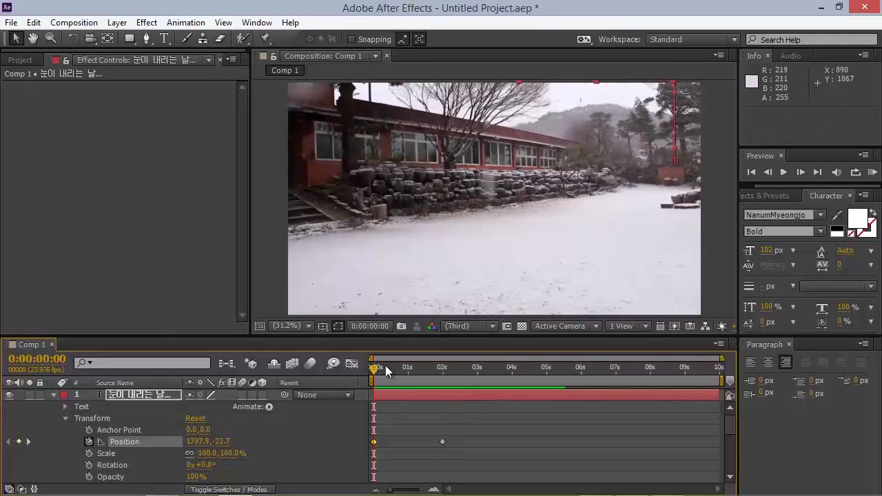
{"action": "mouse_move", "coordinate": [403, 366]}
{"action": "left_mouse_down"}
{"action": "mouse_move", "coordinate": [446, 361]}
{"action": "mouse_move", "coordinate": [399, 366]}
{"action": "left_mouse_up"}
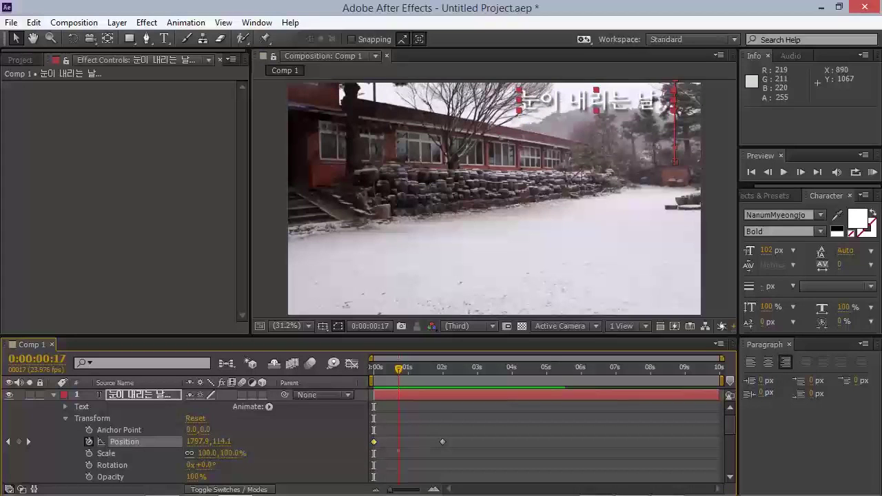
- Apply Gaussian Blur to the caption with Blurriness 20 and expand its Effects group in the timeline
{"action": "left_click", "coordinate": [146, 22]}
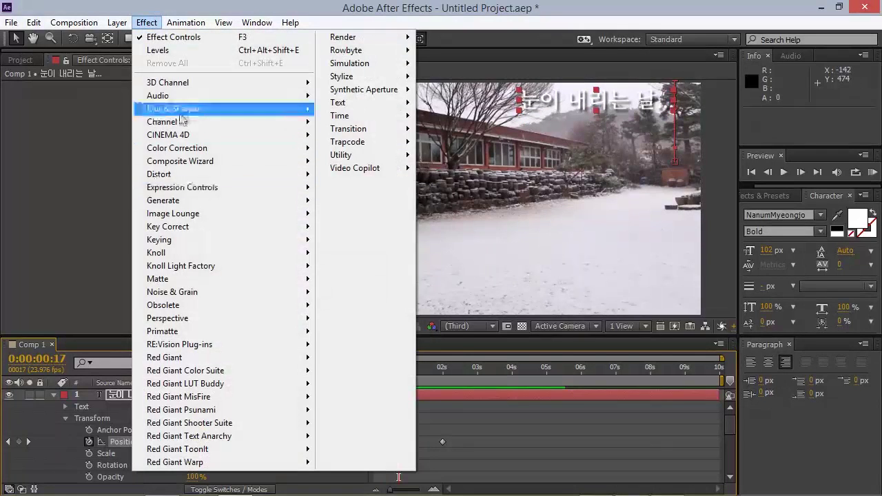
{"action": "mouse_move", "coordinate": [182, 117]}
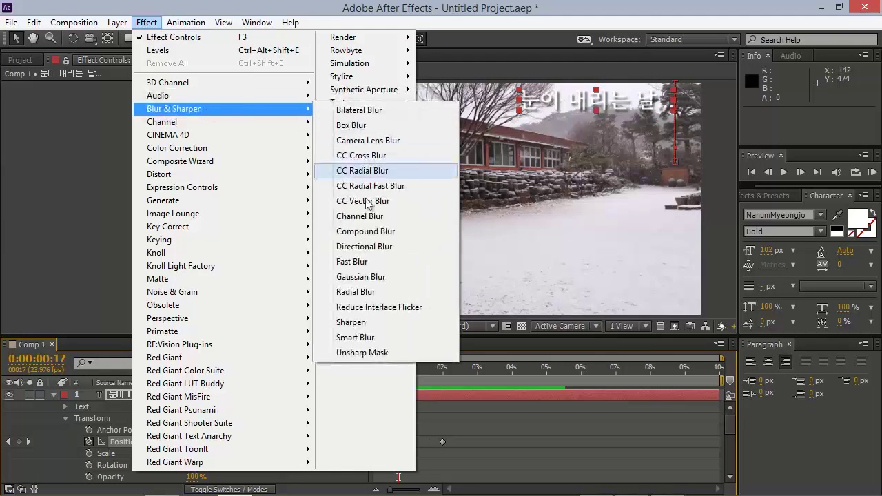
{"action": "left_click", "coordinate": [353, 276]}
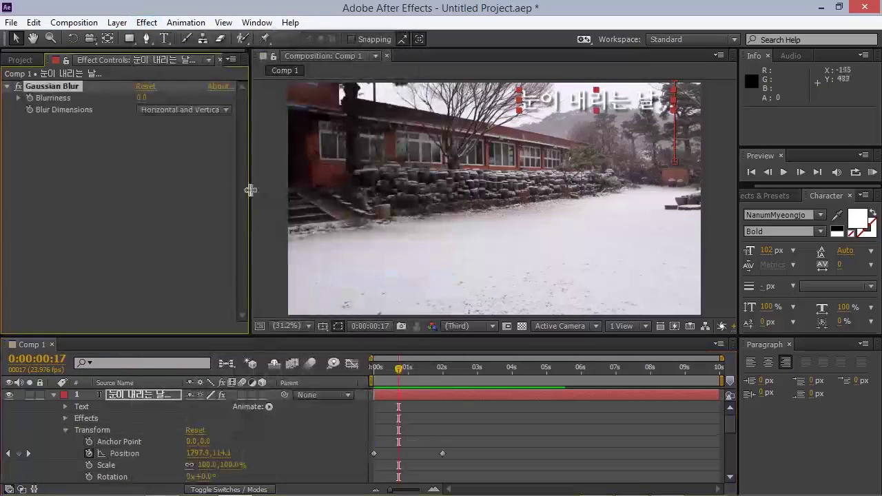
{"action": "left_click_drag", "start_coordinate": [141, 102], "coordinate": [266, 102]}
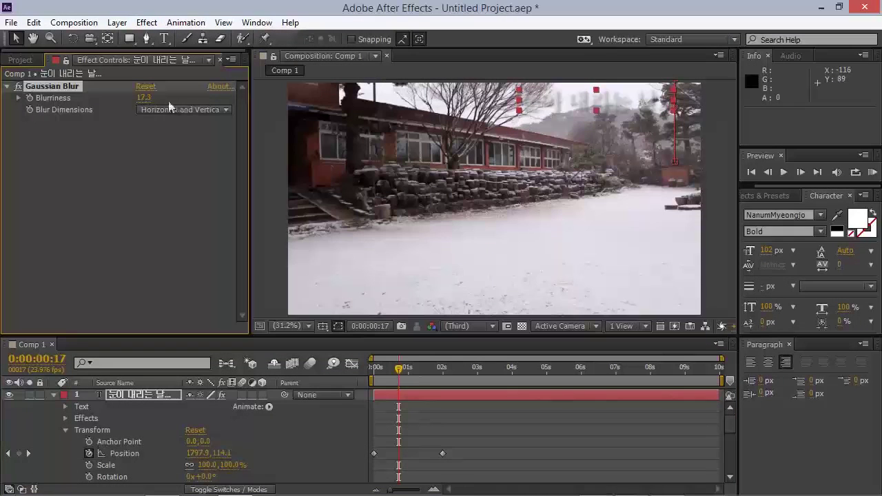
{"action": "left_click", "coordinate": [143, 98]}
{"action": "type", "text": "20"}
{"action": "key", "text": "Return"}
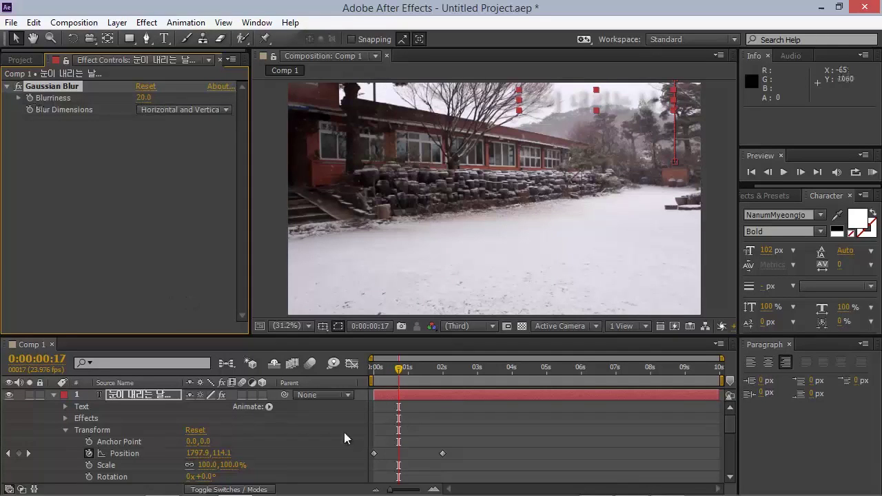
{"action": "left_click", "coordinate": [66, 418]}
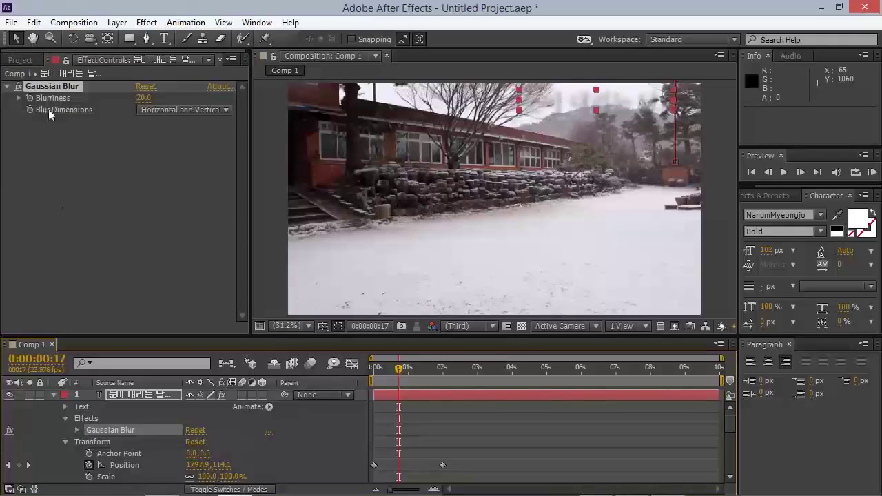
- Keyframe Blurriness at 20 at 0s and 0 at 2s, then RAM-preview the sharpening
{"action": "left_click", "coordinate": [77, 430]}
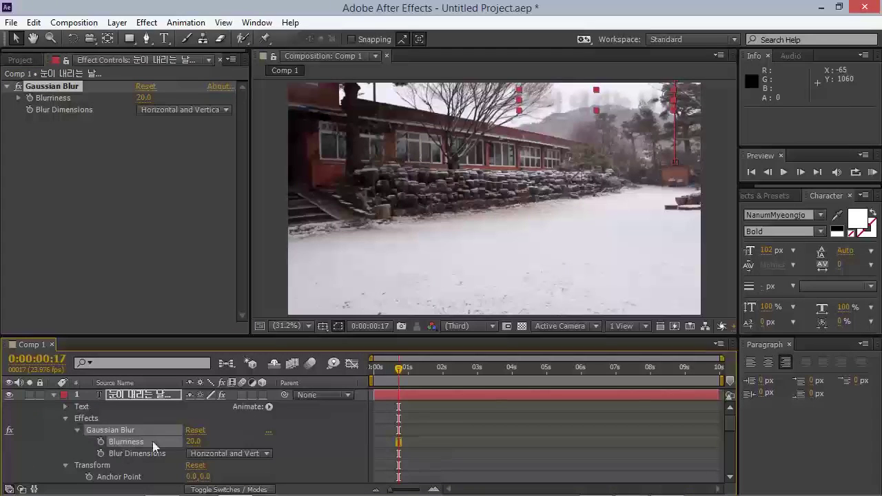
{"action": "left_click_drag", "start_coordinate": [388, 374], "coordinate": [373, 375]}
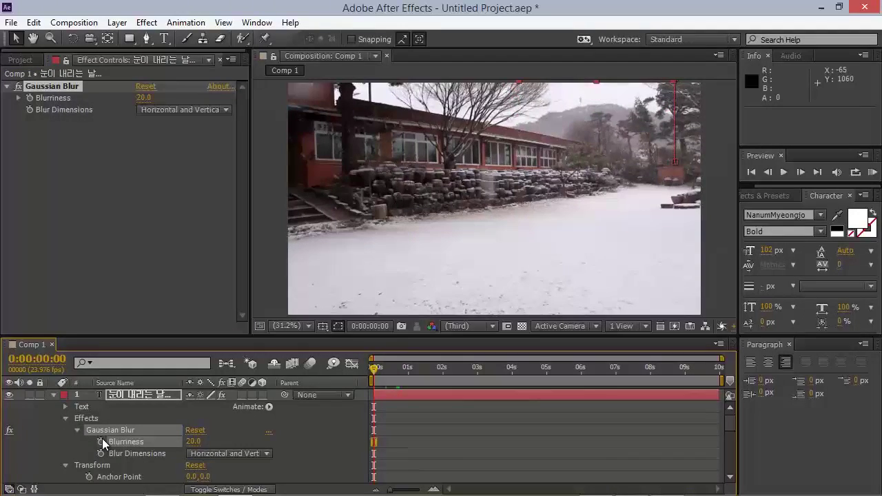
{"action": "left_click", "coordinate": [101, 442]}
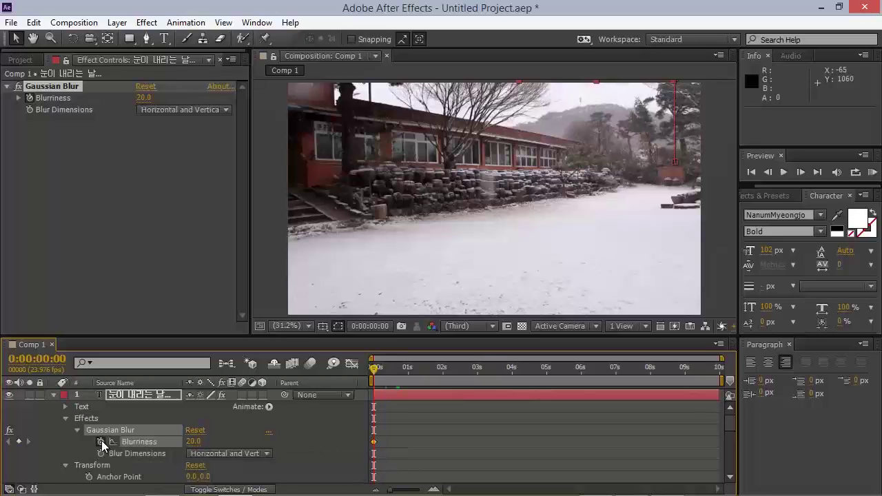
{"action": "mouse_move", "coordinate": [389, 376]}
{"action": "left_mouse_down"}
{"action": "mouse_move", "coordinate": [430, 376]}
{"action": "mouse_move", "coordinate": [444, 386]}
{"action": "left_mouse_up"}
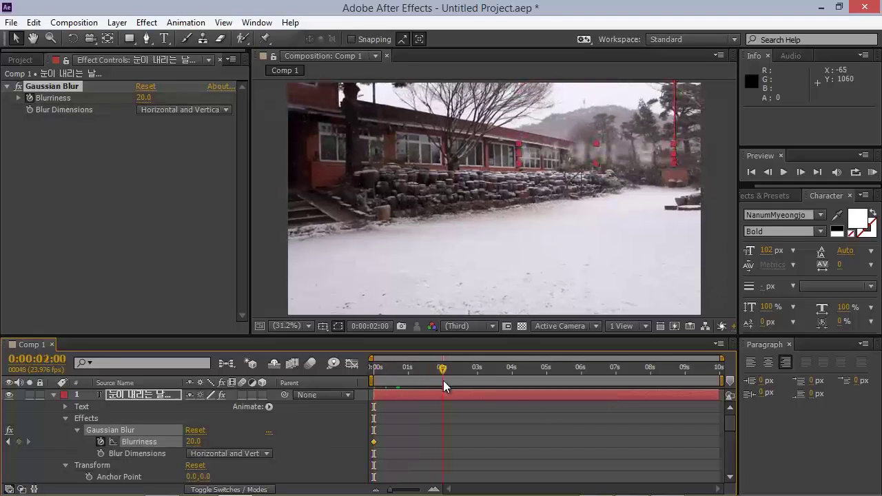
{"action": "type", "text": "0"}
{"action": "key", "text": "Return"}
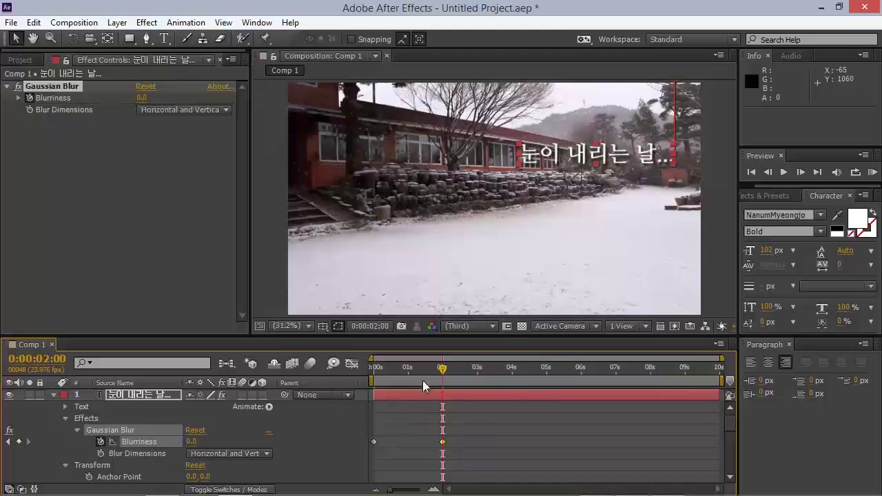
{"action": "key", "text": "Home"}
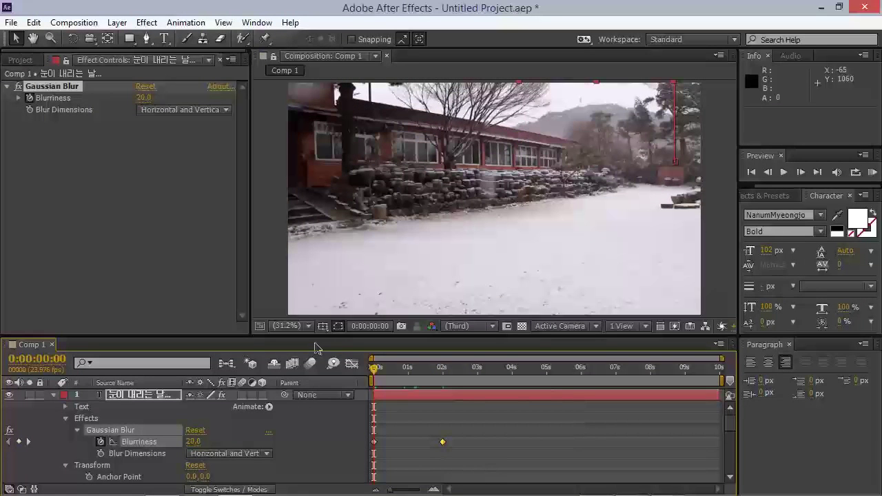
{"action": "key", "text": "KP_0"}
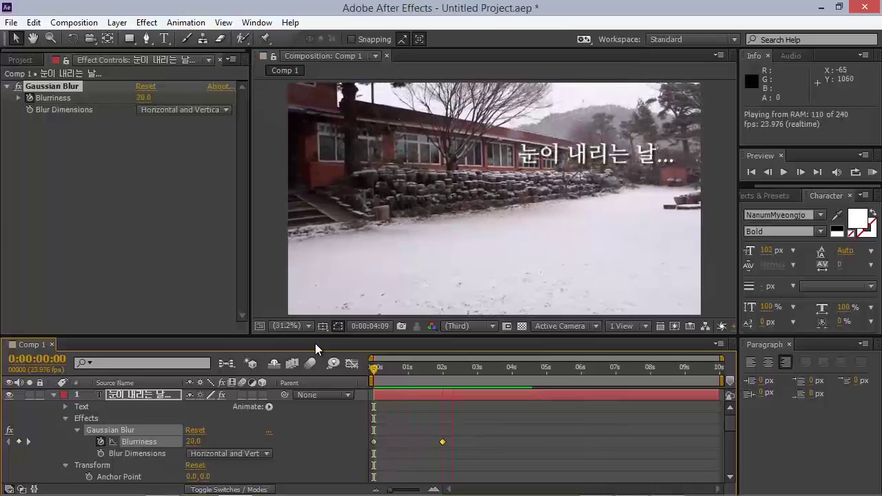
{"action": "key", "text": "space"}
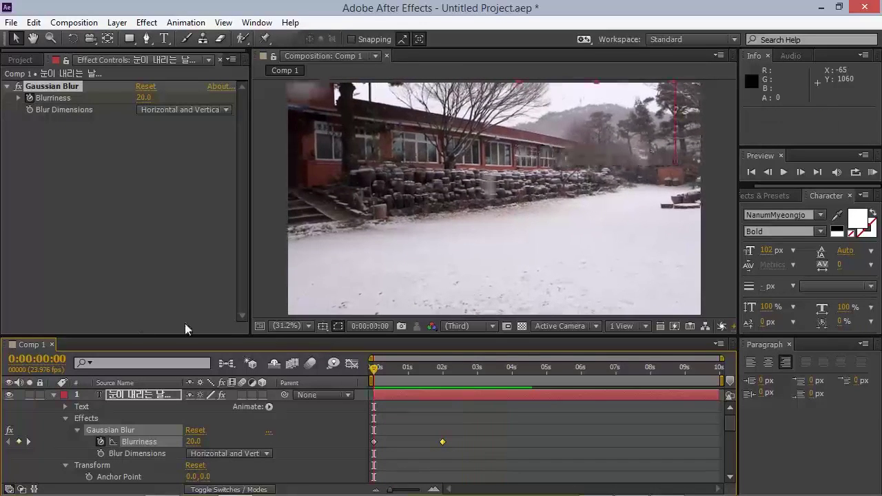
- Add an Opacity keyframe at 100% on the caption at the two-second mark
{"action": "scroll", "coordinate": [511, 424], "scroll_direction": "down", "scroll_amount": 2}
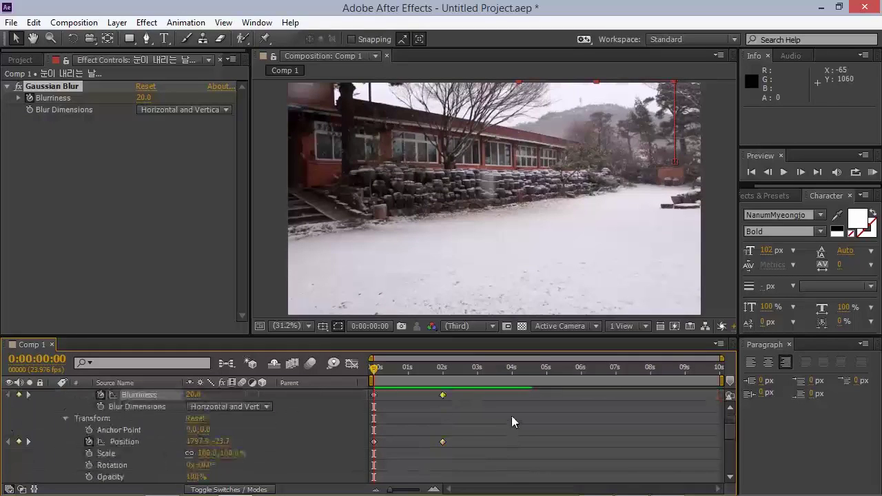
{"action": "scroll", "coordinate": [507, 417], "scroll_direction": "down", "scroll_amount": 2}
{"action": "scroll", "coordinate": [497, 419], "scroll_direction": "down", "scroll_amount": 1}
{"action": "left_click", "coordinate": [443, 378]}
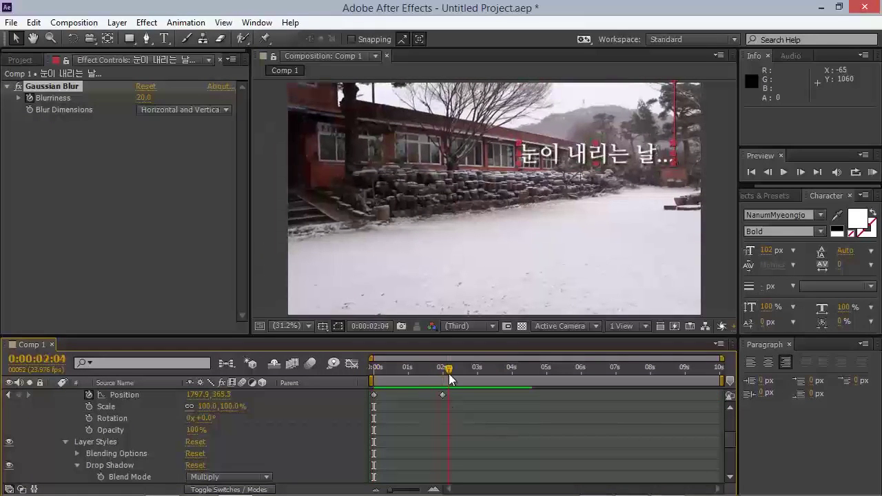
{"action": "left_click_drag", "start_coordinate": [443, 384], "coordinate": [433, 385]}
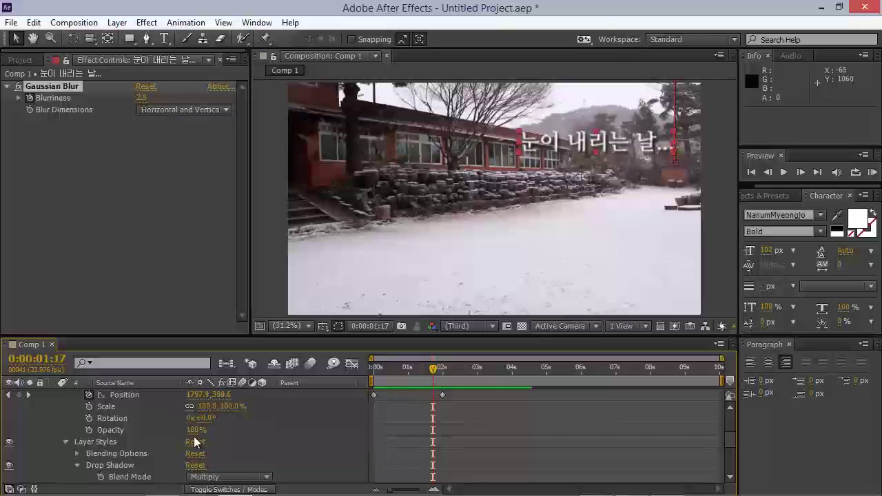
{"action": "left_click", "coordinate": [165, 429]}
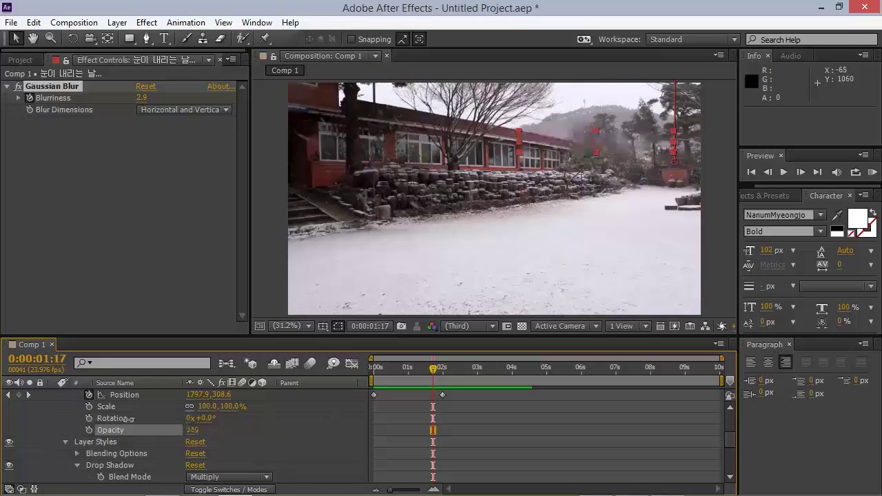
{"action": "left_click", "coordinate": [443, 368]}
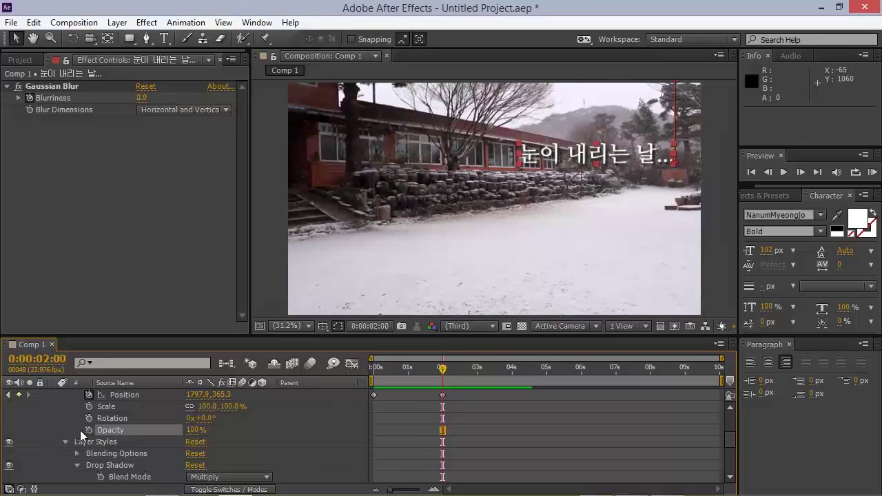
{"action": "left_click", "coordinate": [89, 430]}
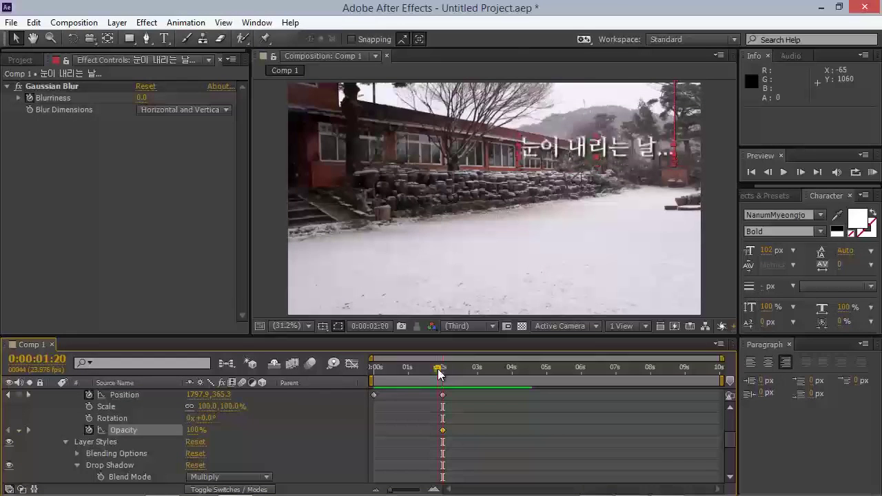
- Set the caption's Opacity to 0% at the start of the composition
{"action": "key", "text": "Home"}
{"action": "left_click", "coordinate": [196, 431]}
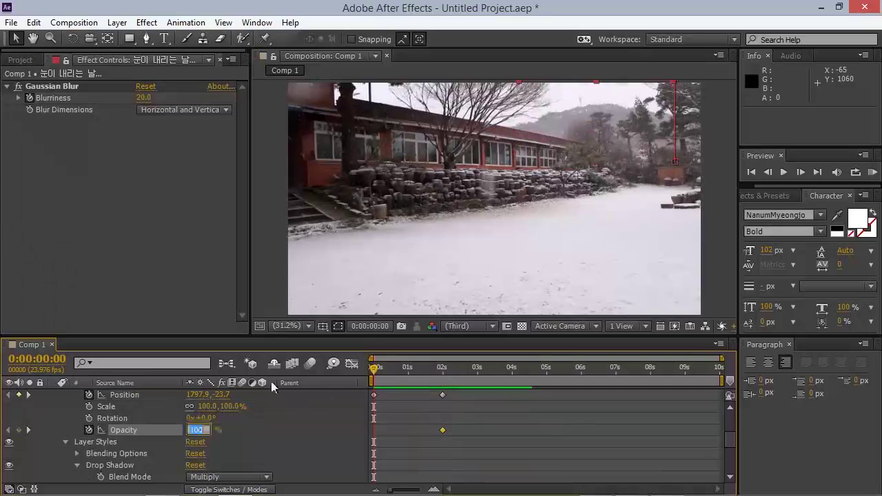
{"action": "type", "text": "0"}
{"action": "key", "text": "Return"}
- Scrub through and RAM-preview the caption's fade-in from the start
{"action": "left_click_drag", "start_coordinate": [381, 374], "coordinate": [413, 365]}
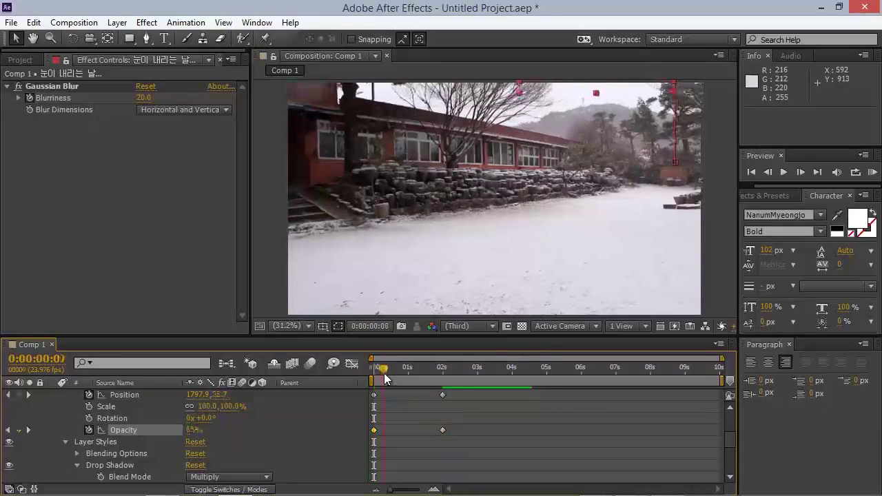
{"action": "key", "text": "space"}
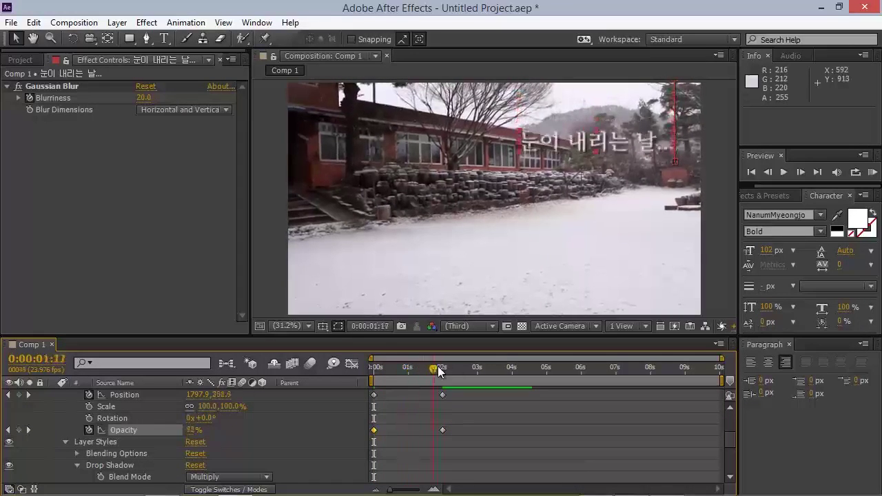
{"action": "key", "text": "Home"}
{"action": "key", "text": "KP_0"}
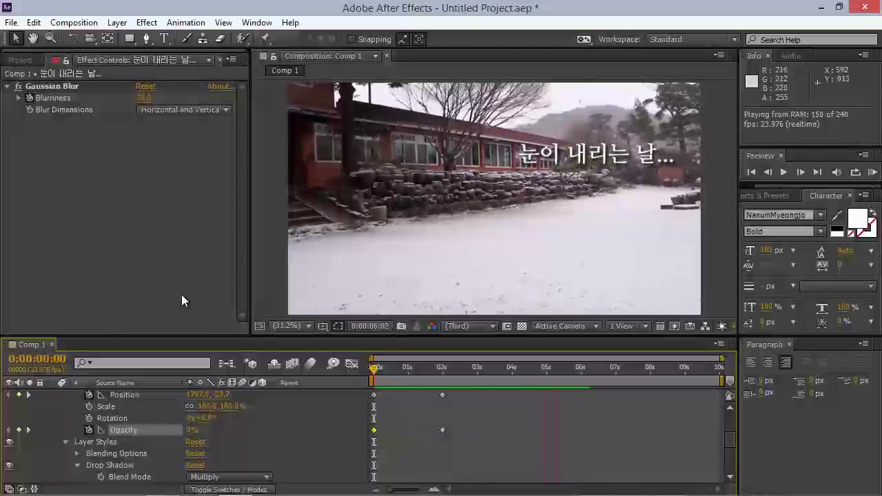
{"action": "scroll", "coordinate": [464, 454], "scroll_direction": "up", "scroll_amount": 2}
{"action": "scroll", "coordinate": [467, 432], "scroll_direction": "up", "scroll_amount": 2}
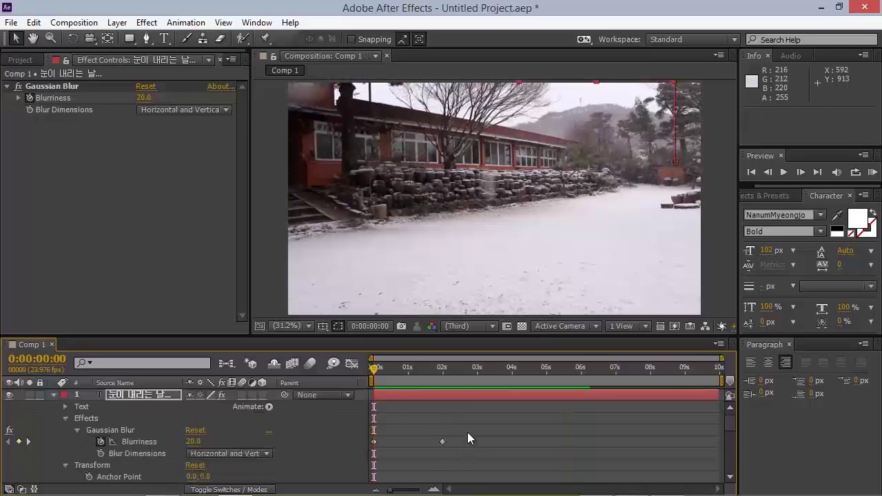
{"action": "mouse_move", "coordinate": [405, 366]}
{"action": "left_mouse_down"}
{"action": "mouse_move", "coordinate": [432, 366]}
{"action": "mouse_move", "coordinate": [374, 366]}
{"action": "left_mouse_up"}
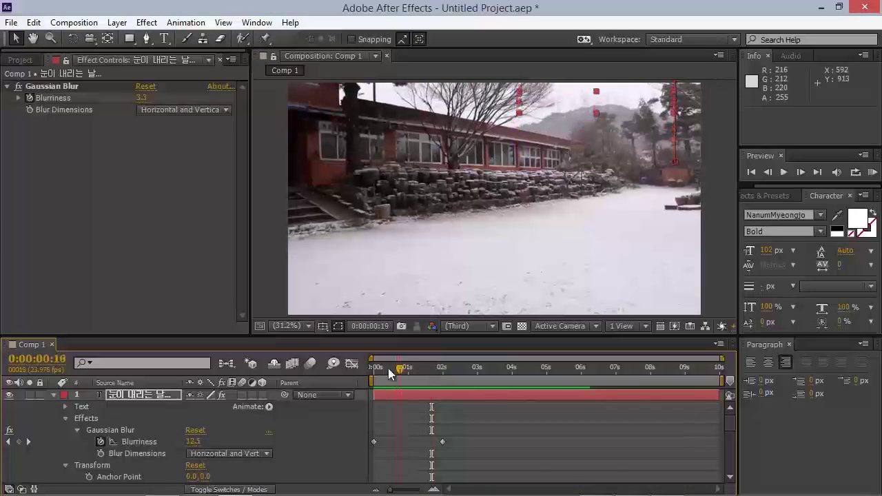
{"action": "scroll", "coordinate": [404, 417], "scroll_direction": "down", "scroll_amount": 2}
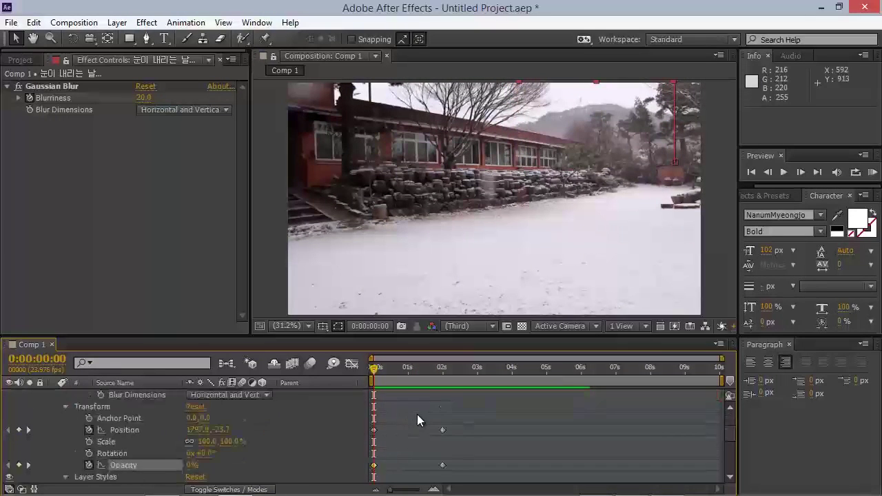
{"action": "scroll", "coordinate": [418, 414], "scroll_direction": "down", "scroll_amount": 4}
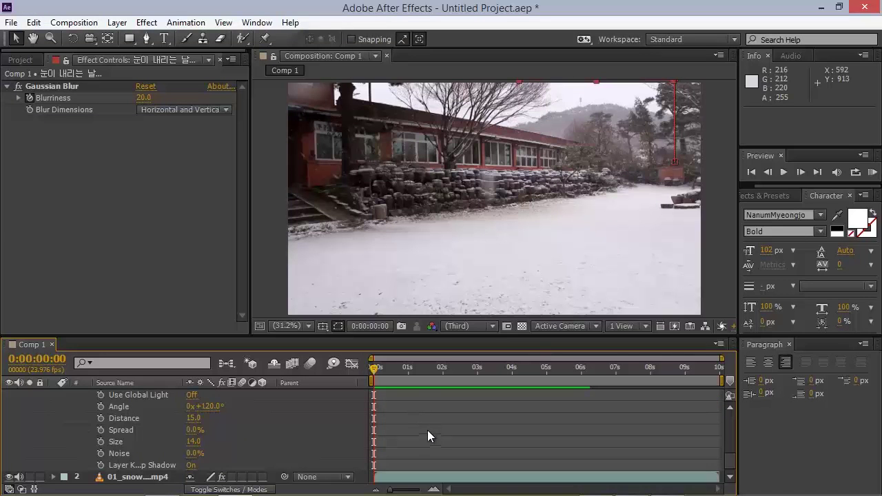
{"action": "scroll", "coordinate": [431, 428], "scroll_direction": "up", "scroll_amount": 3}
{"action": "scroll", "coordinate": [426, 420], "scroll_direction": "up", "scroll_amount": 4}
{"action": "scroll", "coordinate": [428, 417], "scroll_direction": "up", "scroll_amount": 2}
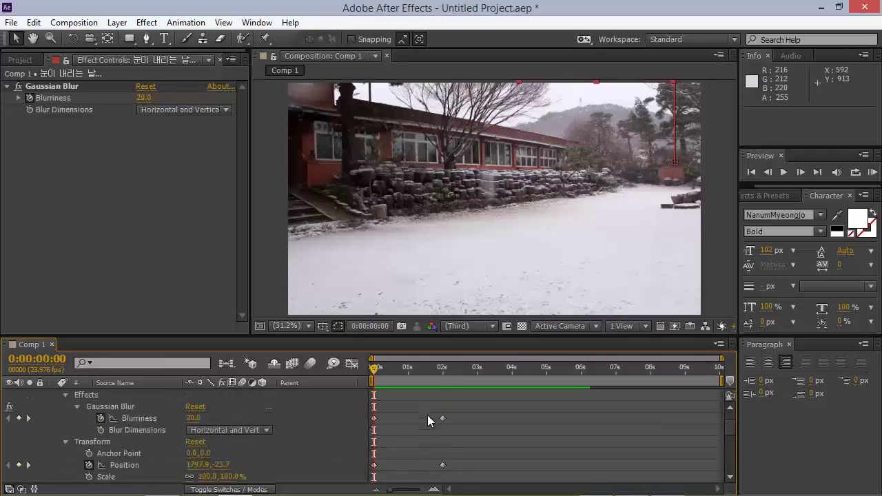
{"action": "mouse_move", "coordinate": [417, 372]}
{"action": "left_mouse_down"}
{"action": "mouse_move", "coordinate": [374, 412]}
{"action": "mouse_move", "coordinate": [320, 411]}
{"action": "left_mouse_up"}
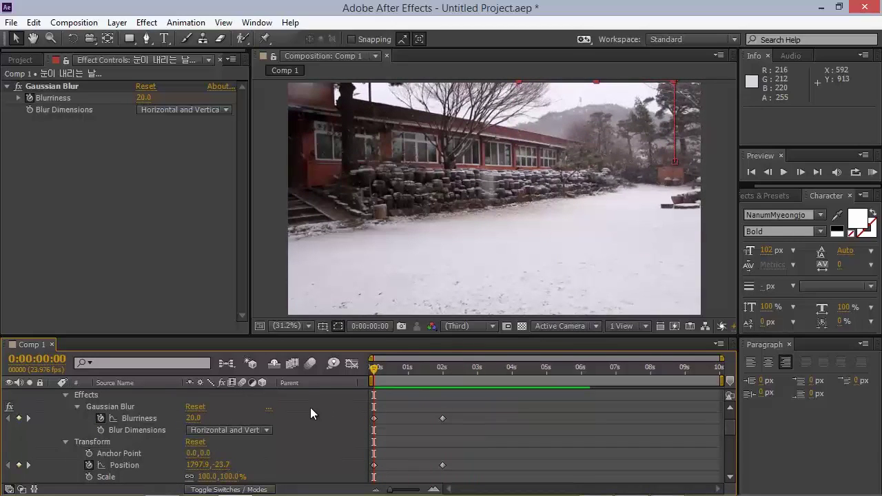